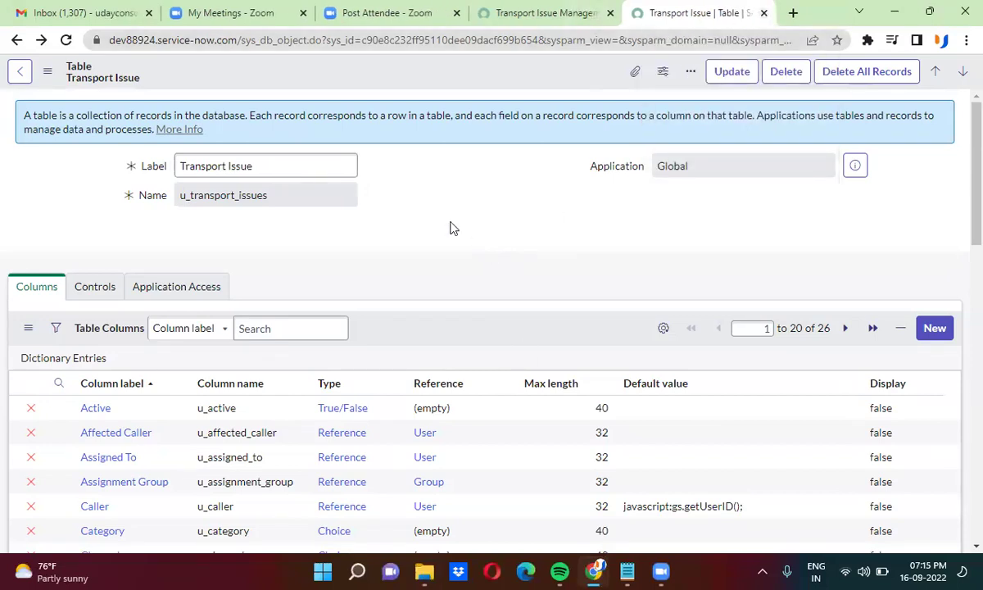
Make the Transport Issue table extensible and save the table record
{"action": "scroll", "coordinate": [450, 228], "scroll_direction": "down", "scroll_amount": 2}
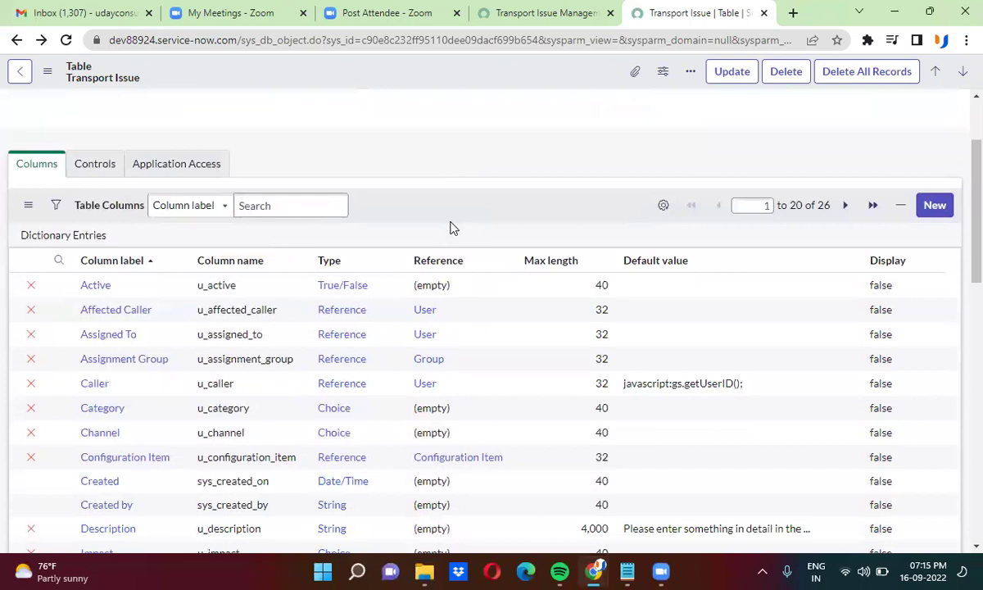
{"action": "left_click", "coordinate": [94, 162]}
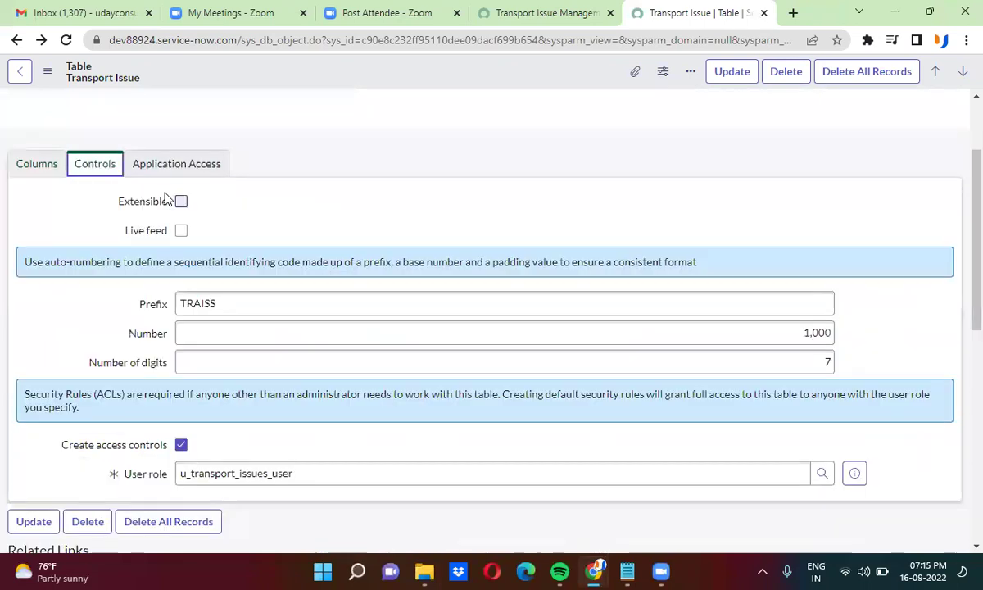
{"action": "left_click", "coordinate": [179, 203]}
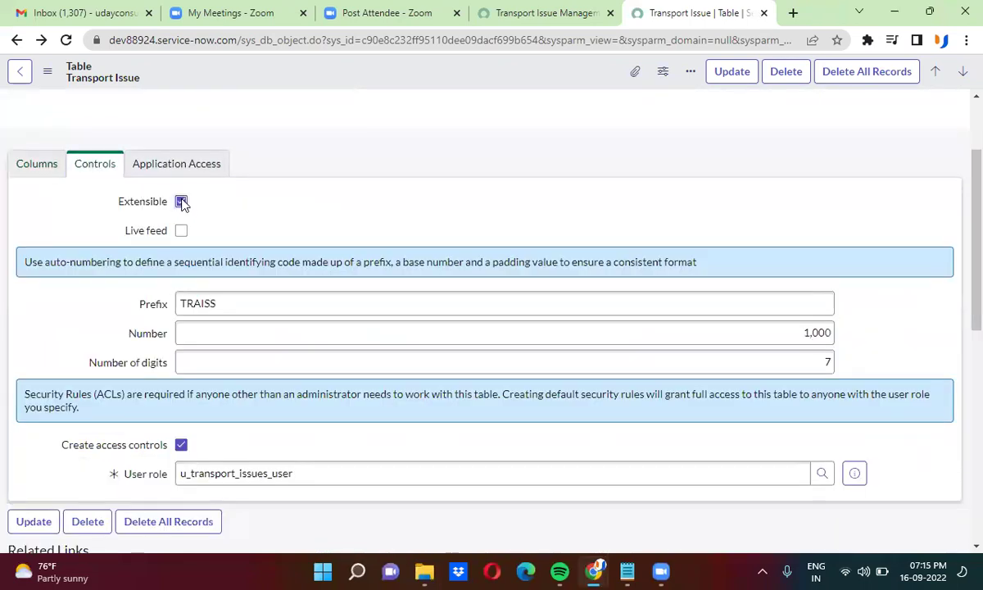
{"action": "right_click", "coordinate": [446, 79]}
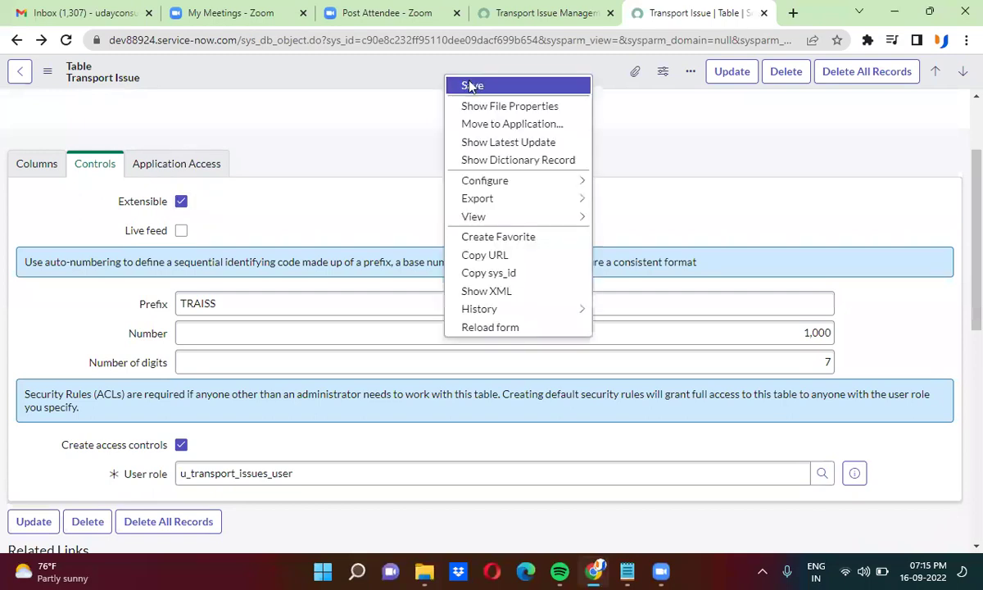
{"action": "left_click", "coordinate": [471, 86]}
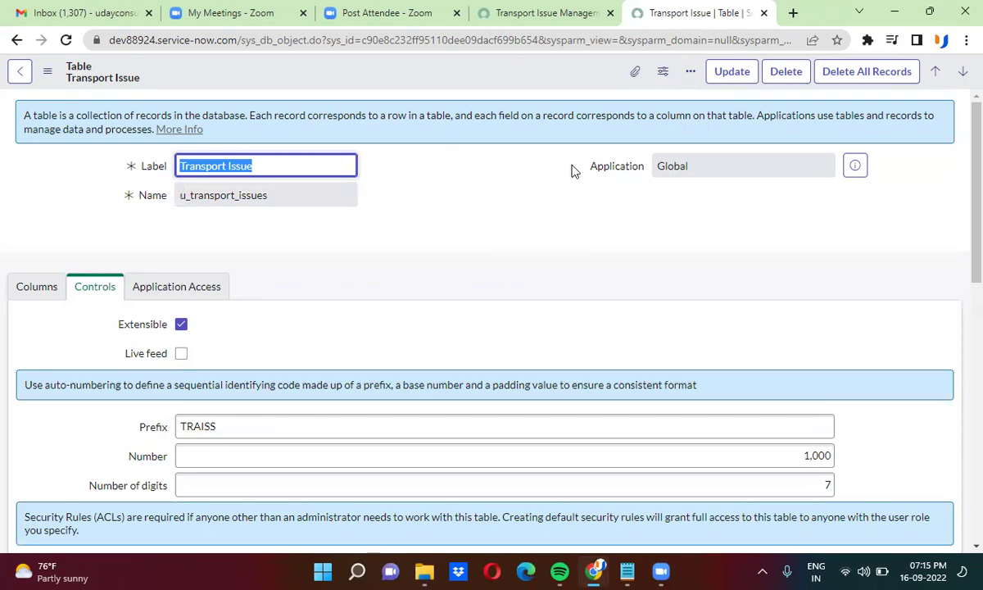
{"action": "left_click", "coordinate": [462, 208]}
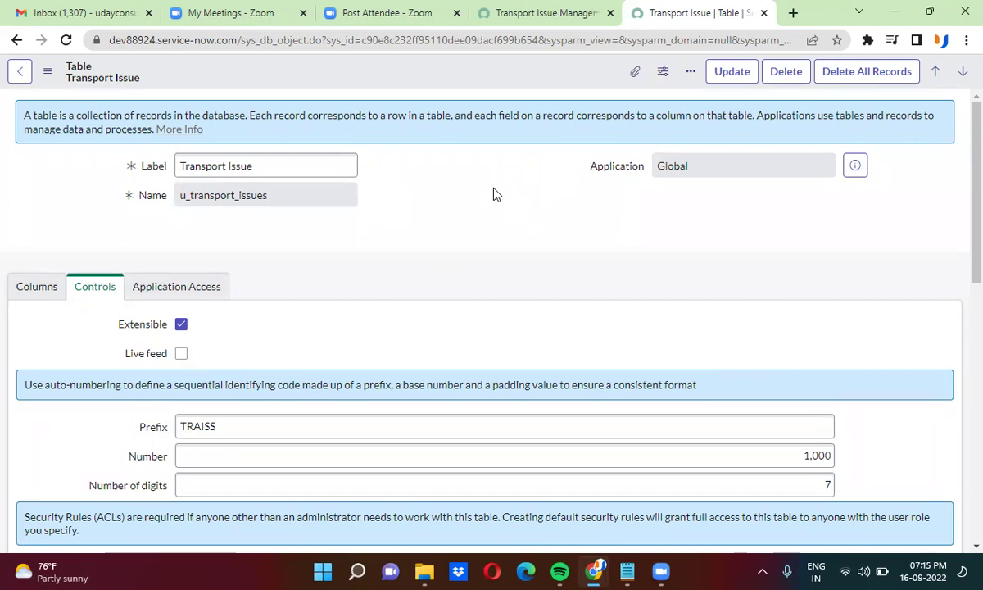
Find the system's Tables list by filtering the navigator for "tables", and locate the Transport Issue entry
{"action": "left_click", "coordinate": [528, 9]}
{"action": "left_click", "coordinate": [93, 75]}
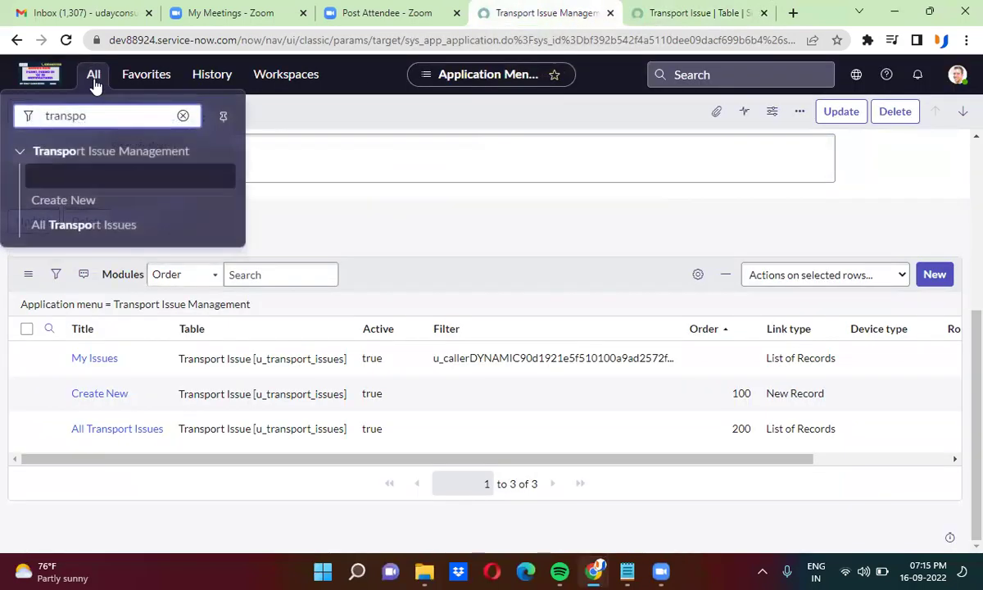
{"action": "type", "text": "tav"}
{"action": "key", "text": "BackSpace"}
{"action": "type", "text": "bles"}
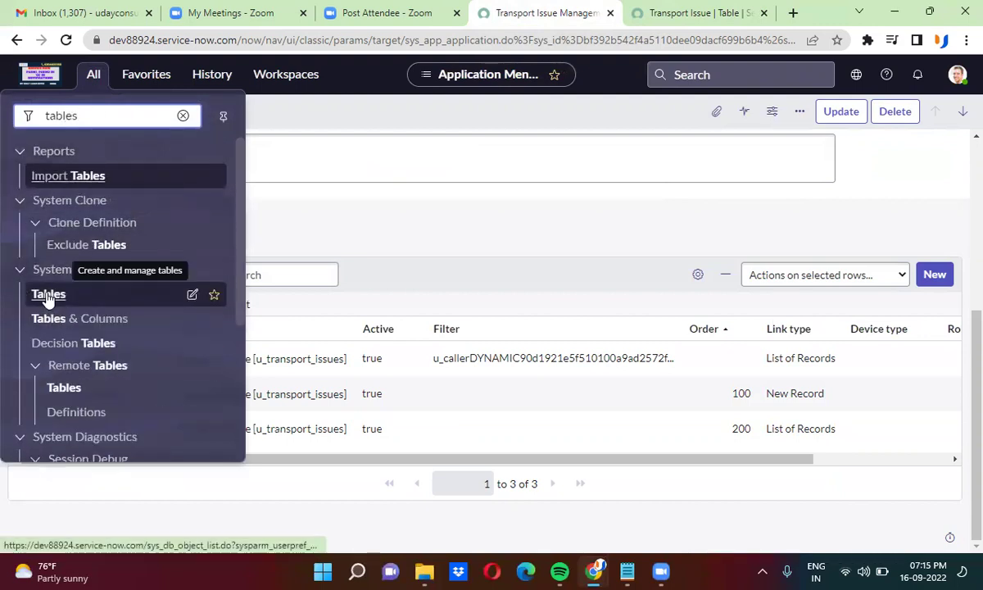
{"action": "left_click", "coordinate": [48, 297]}
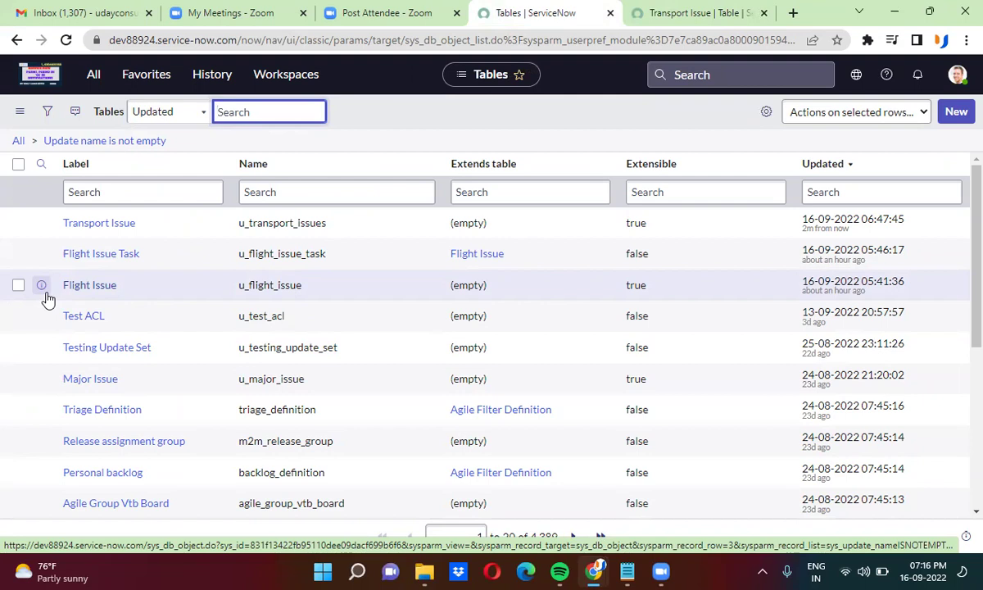
{"action": "left_click", "coordinate": [158, 228]}
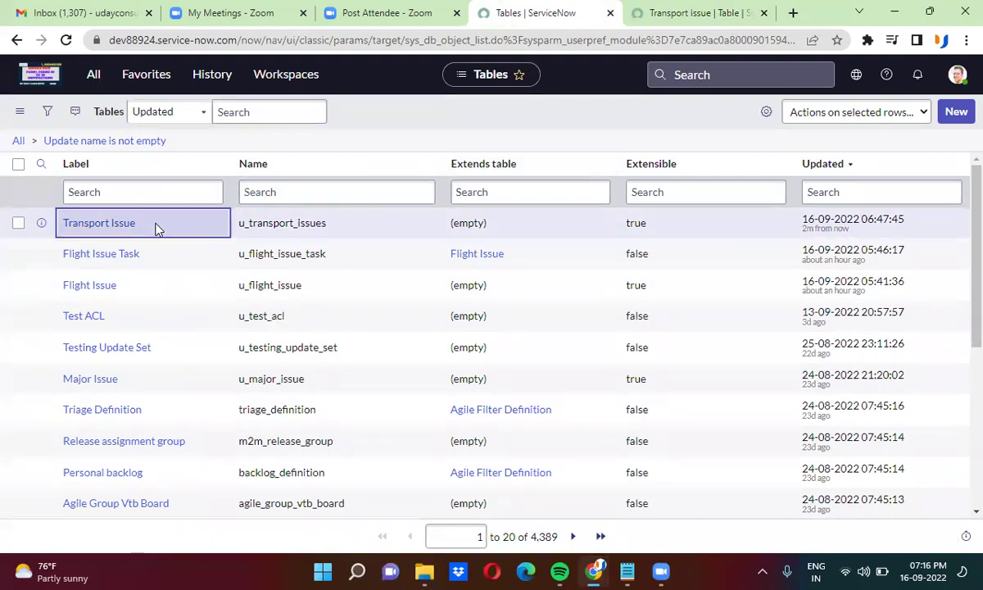
Start a new table record with the label Transport Issue Task
{"action": "left_click", "coordinate": [961, 110]}
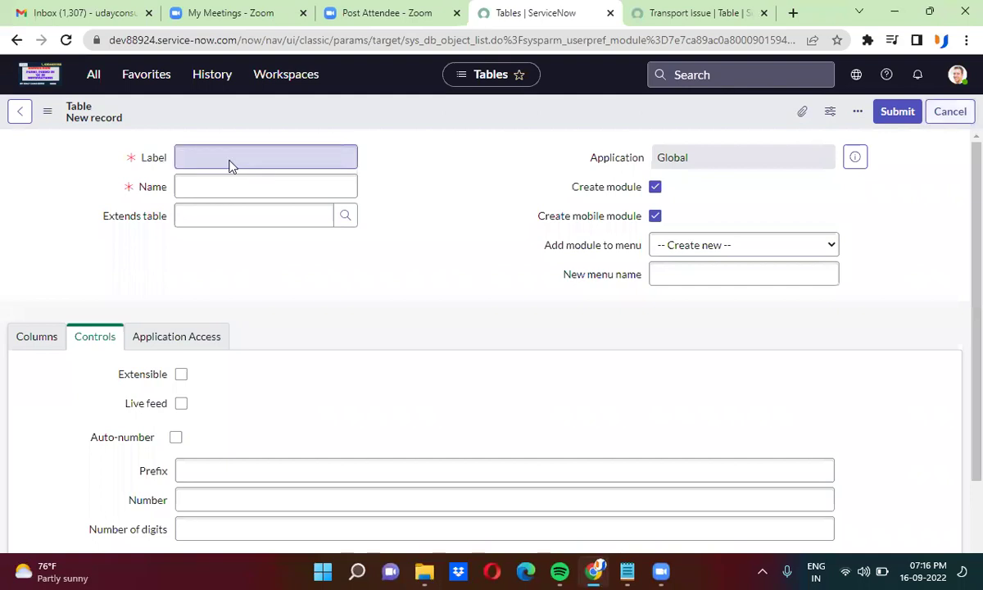
{"action": "left_click", "coordinate": [209, 251]}
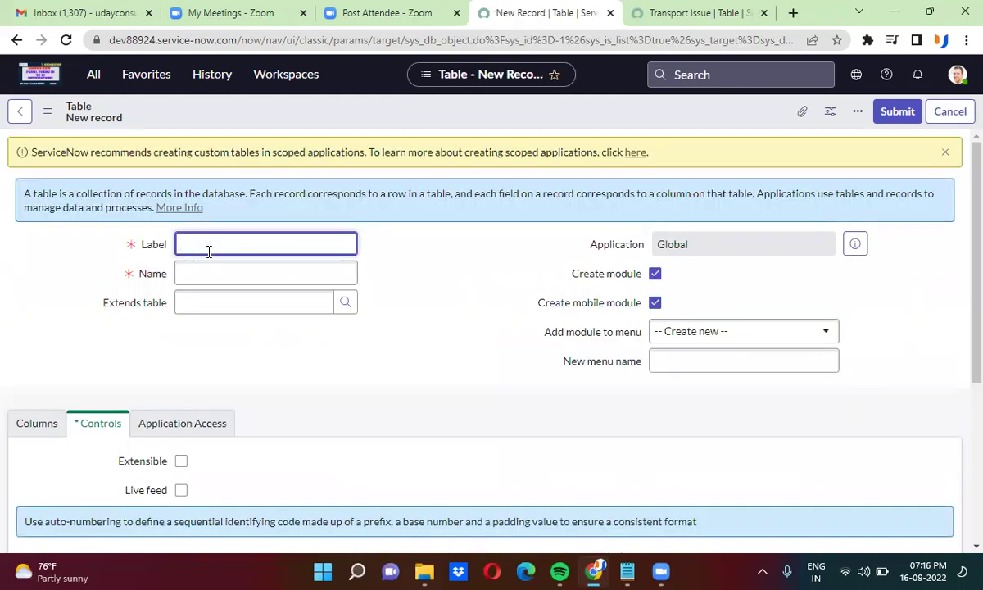
{"action": "type", "text": "Transport Issue Task"}
{"action": "left_click", "coordinate": [377, 282]}
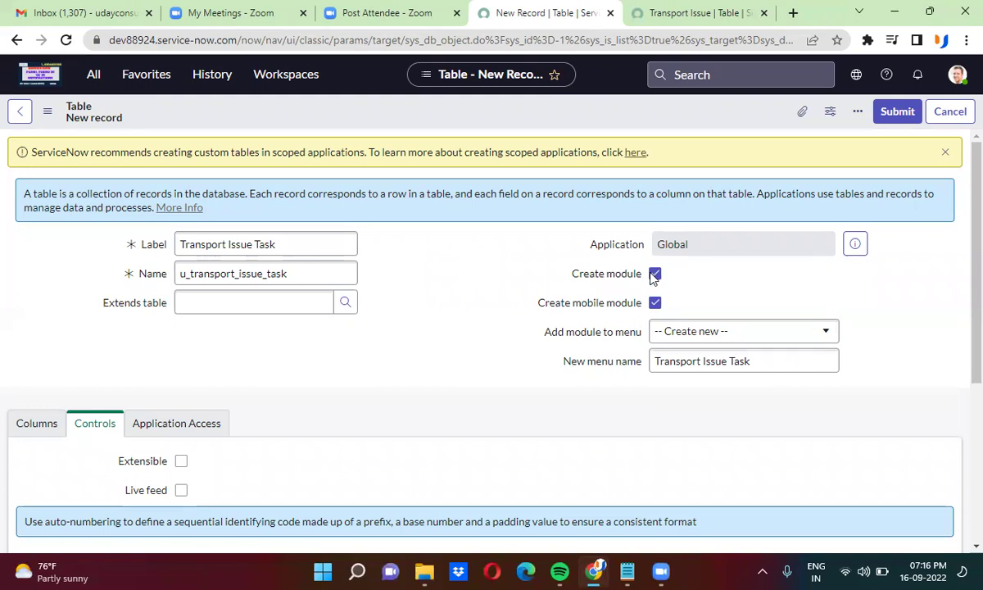
Add the new table's module to the existing Transport Issue Management menu
{"action": "left_click", "coordinate": [685, 329]}
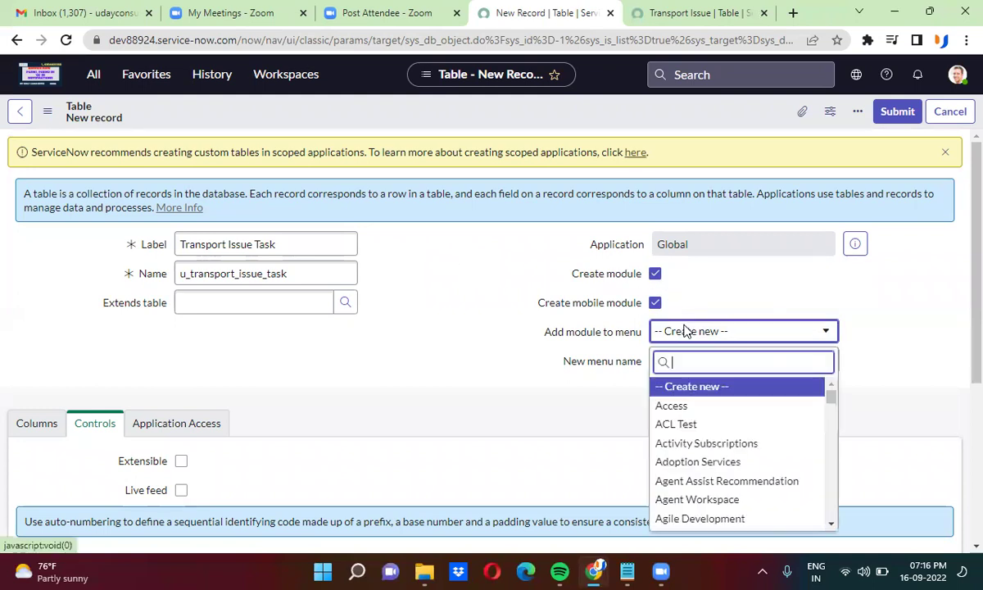
{"action": "type", "text": "trans"}
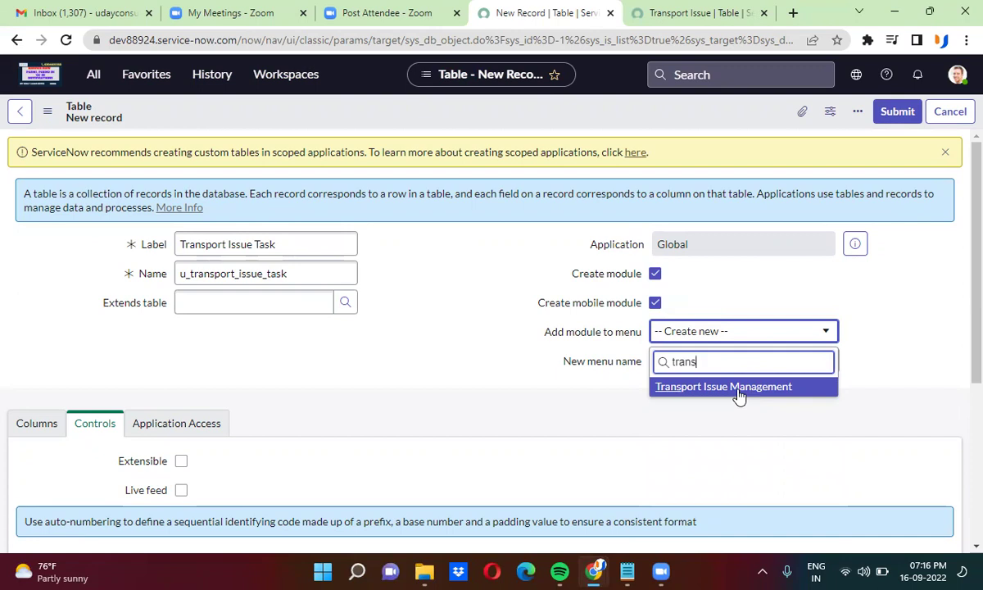
{"action": "left_click", "coordinate": [739, 390]}
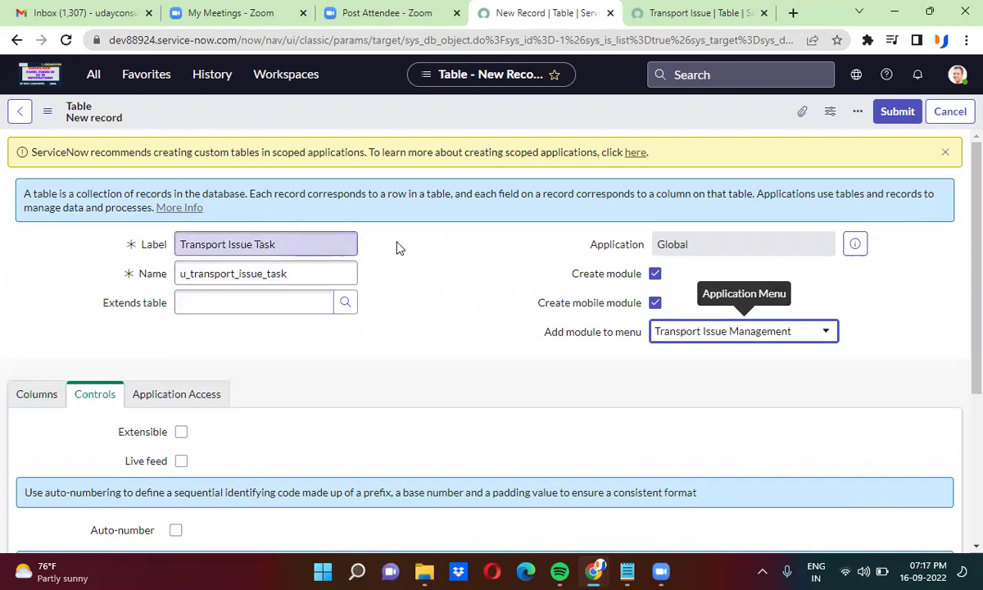
Set the new table to extend the Transport Issue table
{"action": "scroll", "coordinate": [397, 248], "scroll_direction": "down", "scroll_amount": 1}
{"action": "scroll", "coordinate": [398, 247], "scroll_direction": "down", "scroll_amount": 2}
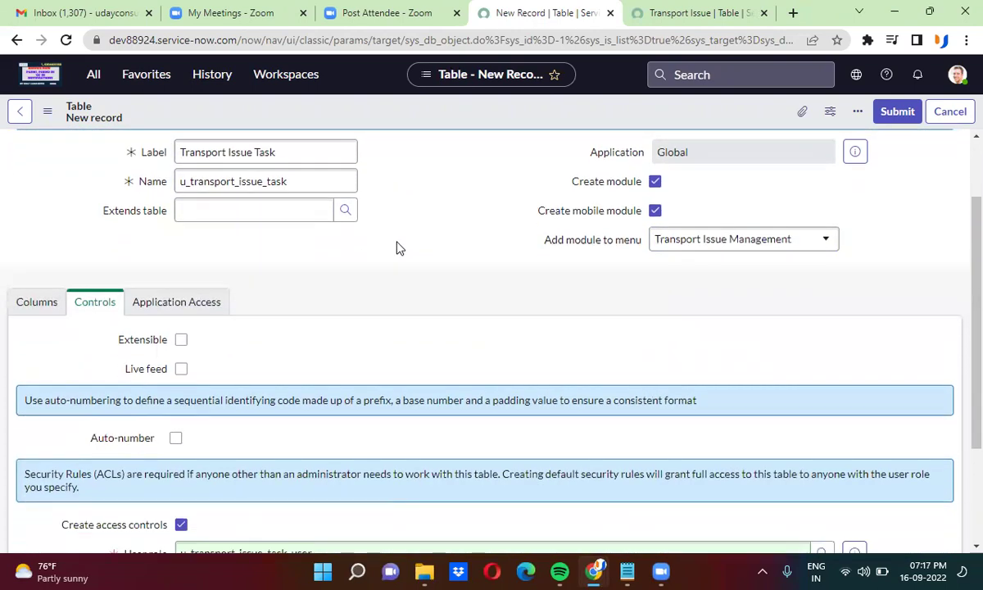
{"action": "left_click", "coordinate": [41, 304]}
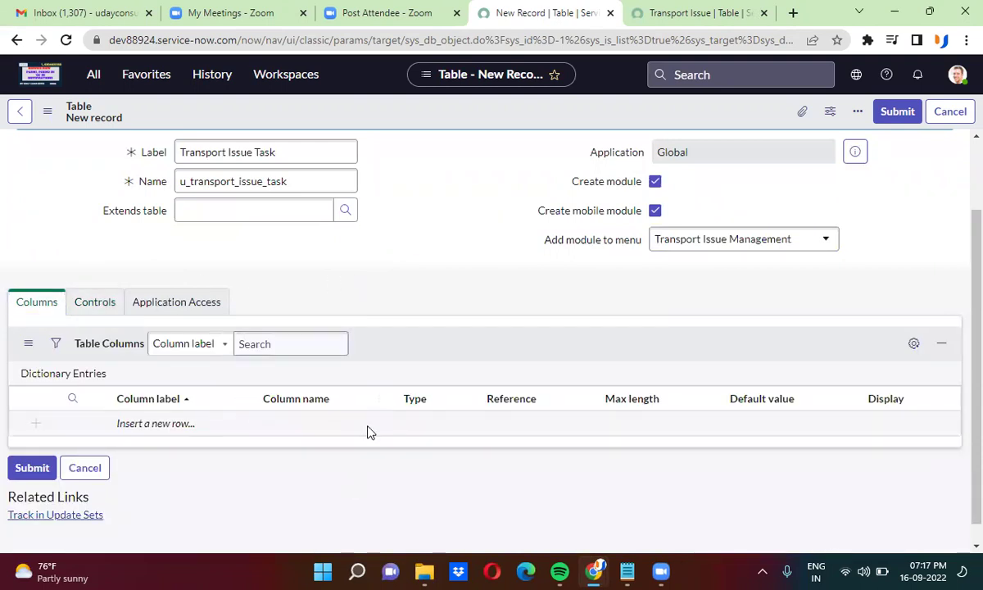
{"action": "left_click", "coordinate": [230, 208]}
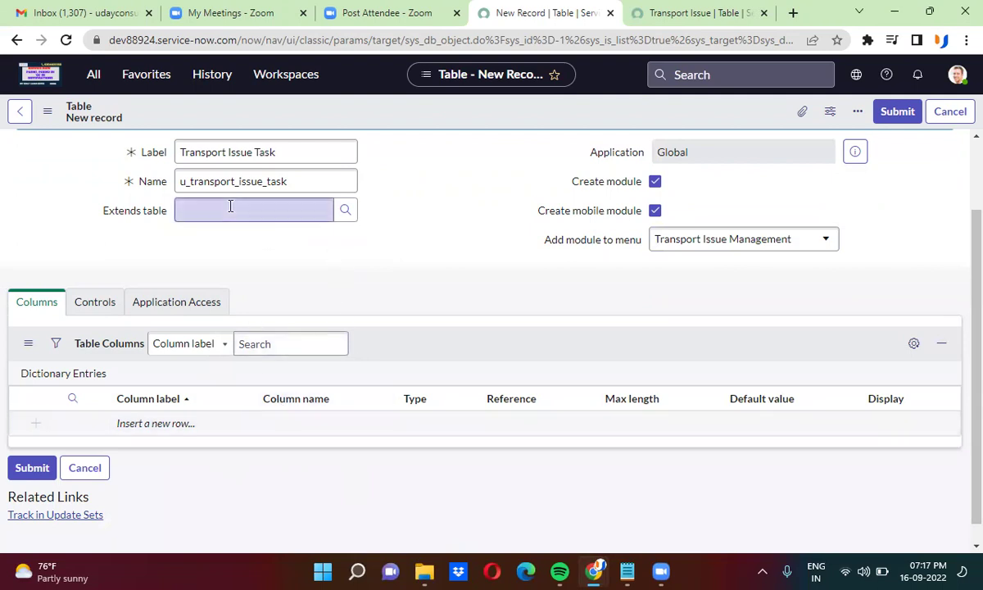
{"action": "type", "text": "tra"}
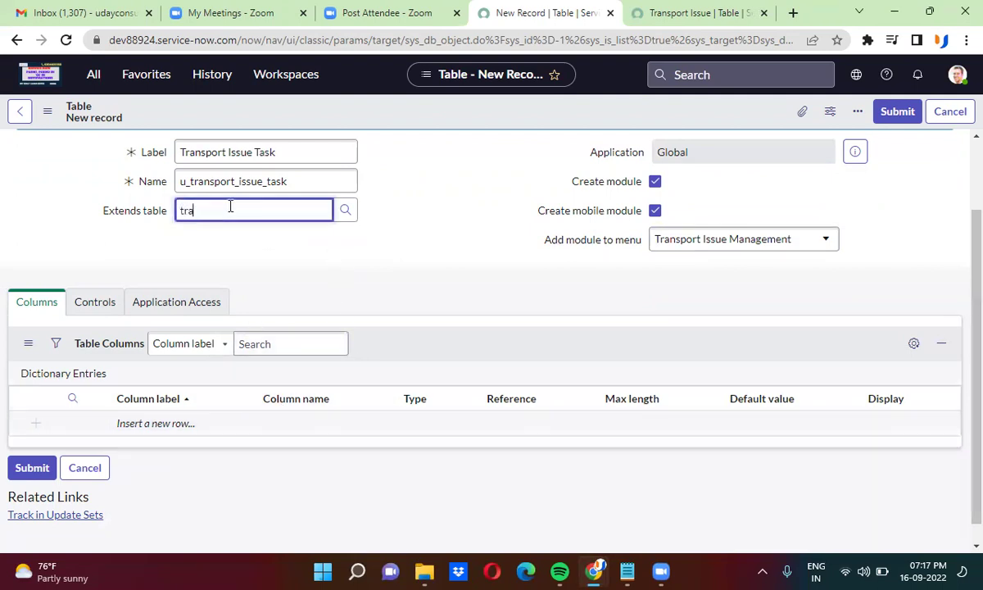
{"action": "type", "text": "ns"}
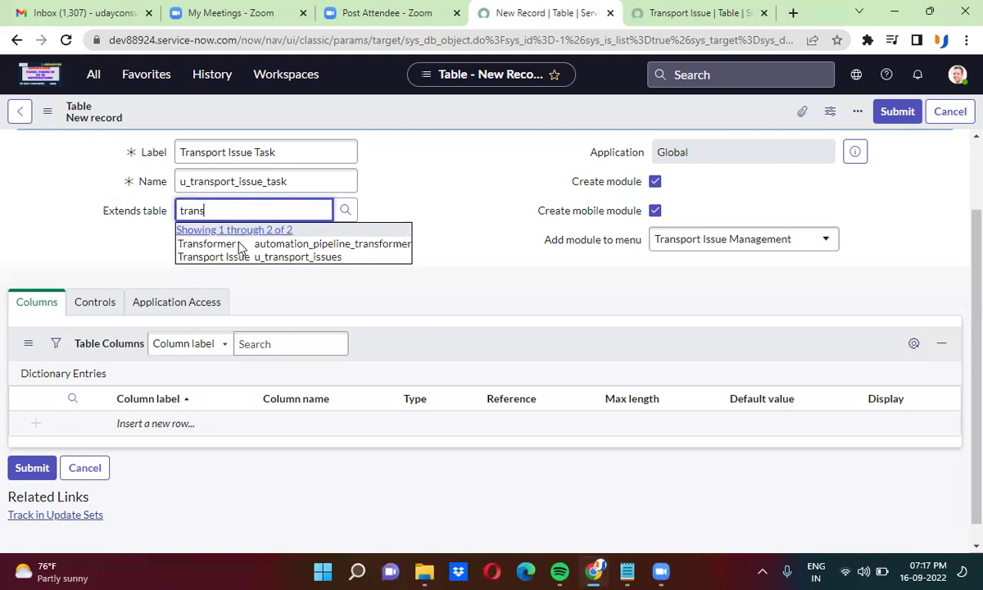
{"action": "left_click", "coordinate": [243, 259]}
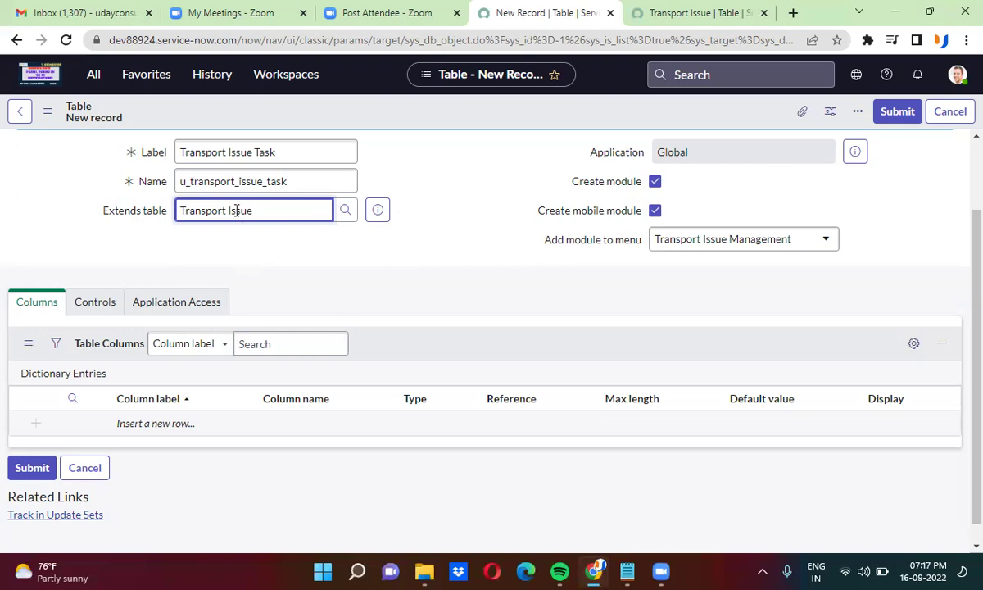
Review the Extensible setting and the column definitions of the parent Transport Issue table
{"action": "left_click", "coordinate": [660, 10]}
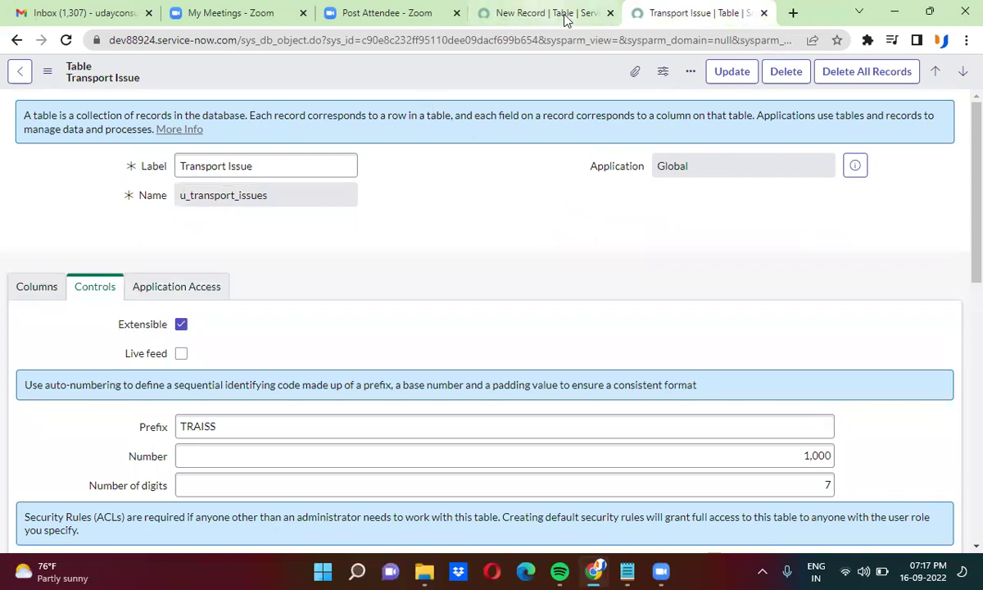
{"action": "left_click", "coordinate": [524, 10]}
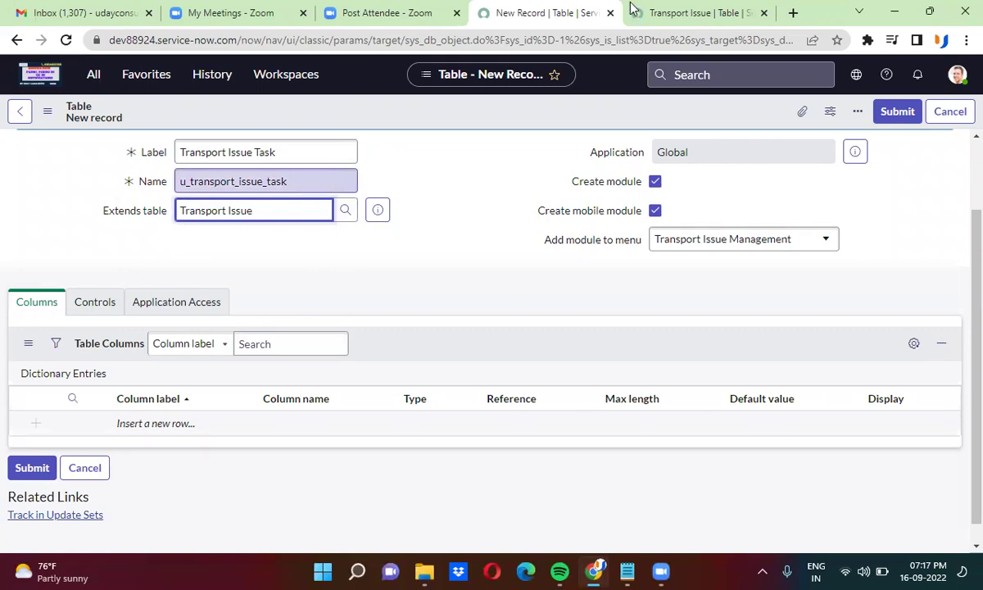
{"action": "left_click", "coordinate": [695, 11]}
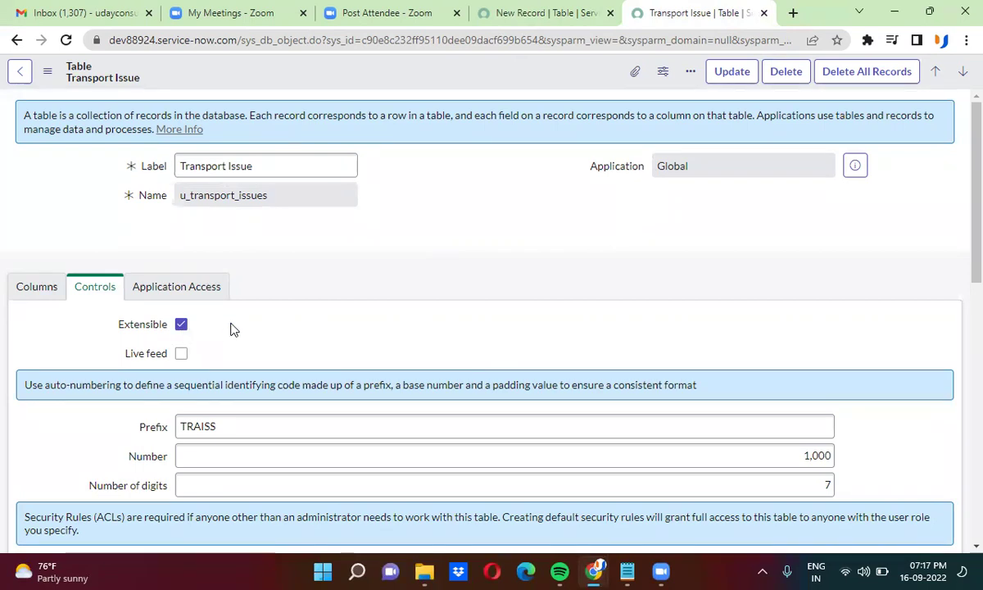
{"action": "left_click", "coordinate": [511, 6]}
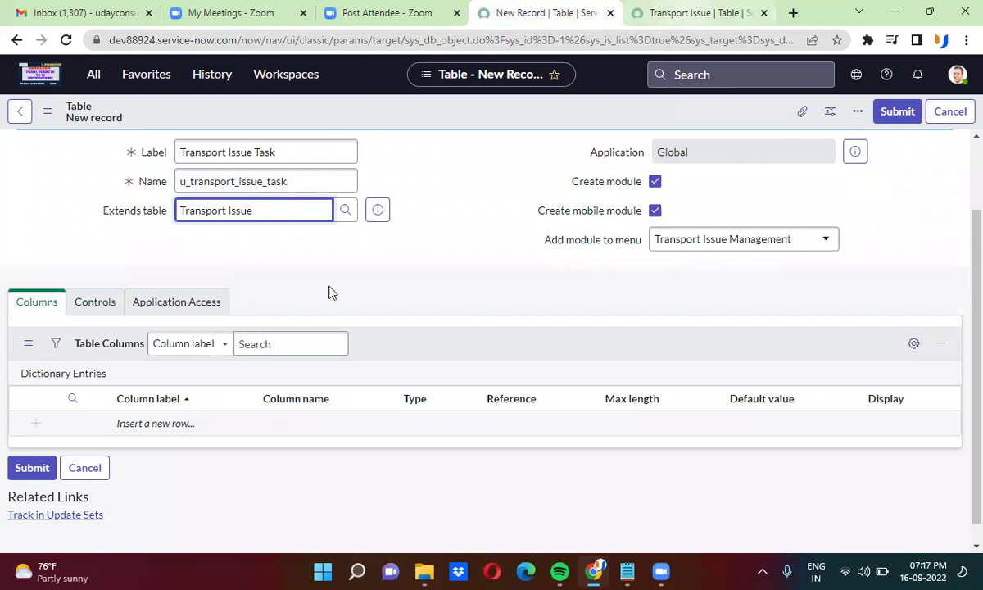
{"action": "key", "text": "ctrl+Tab"}
{"action": "left_click", "coordinate": [43, 291]}
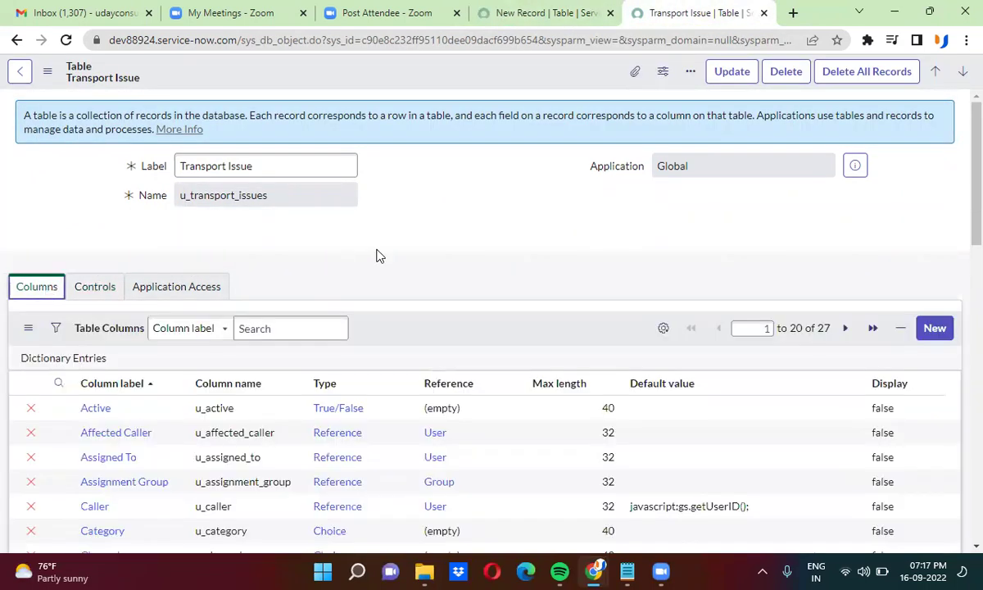
{"action": "scroll", "coordinate": [380, 256], "scroll_direction": "down", "scroll_amount": 5}
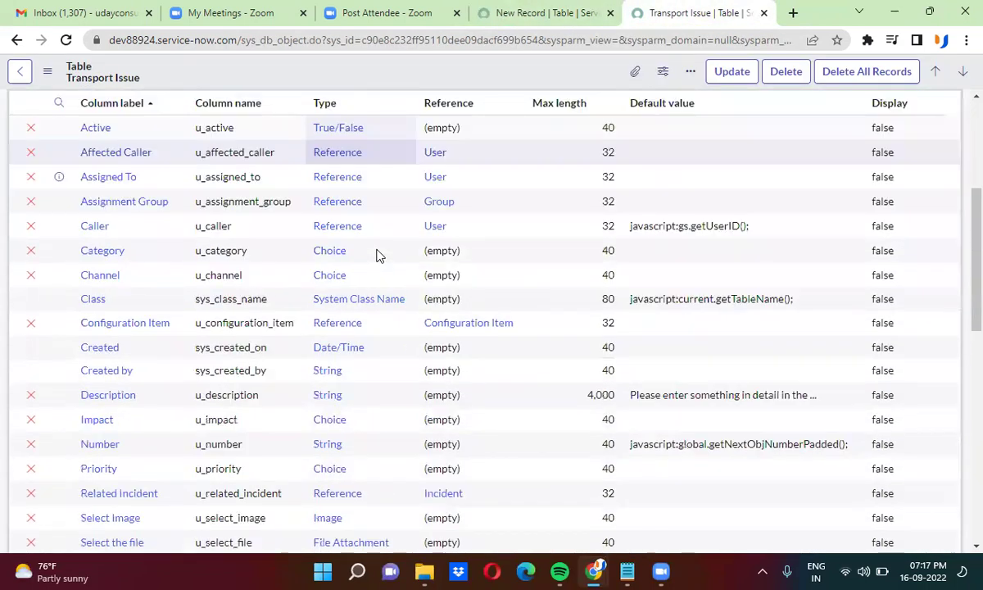
{"action": "scroll", "coordinate": [379, 256], "scroll_direction": "up", "scroll_amount": 1}
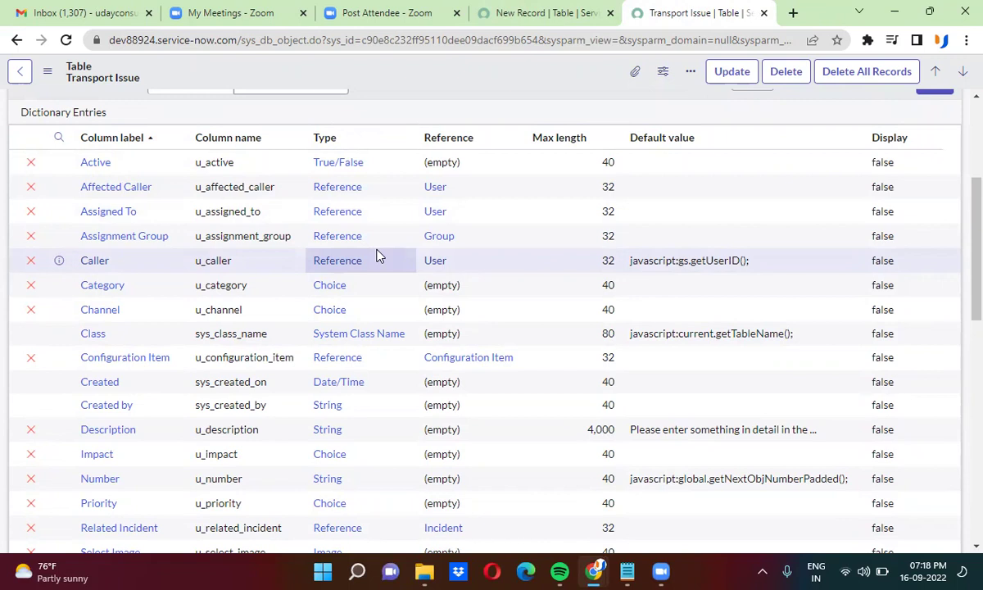
Save the new Transport Issue Task table, staying on its form, and check its inherited columns and the table it extends
{"action": "left_click", "coordinate": [492, 13]}
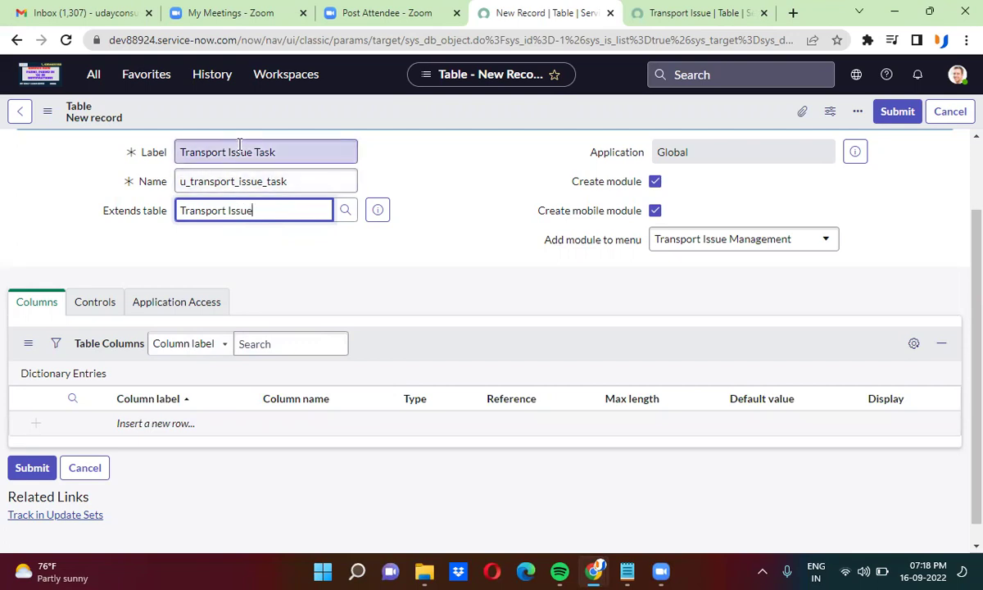
{"action": "right_click", "coordinate": [395, 110]}
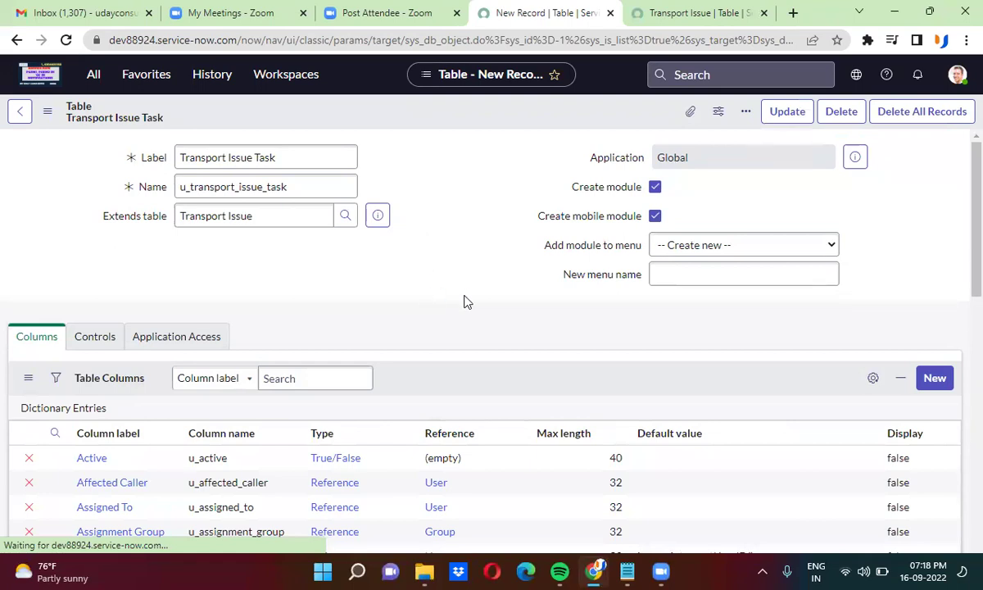
{"action": "scroll", "coordinate": [960, 246], "scroll_direction": "down", "scroll_amount": 3}
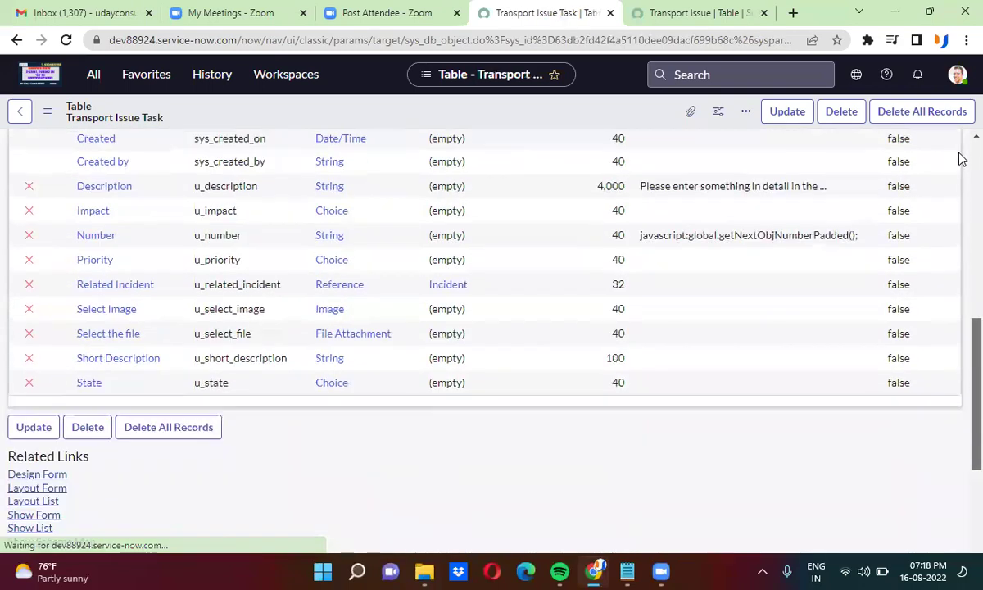
{"action": "scroll", "coordinate": [959, 153], "scroll_direction": "up", "scroll_amount": 3}
{"action": "scroll", "coordinate": [959, 147], "scroll_direction": "down", "scroll_amount": 1}
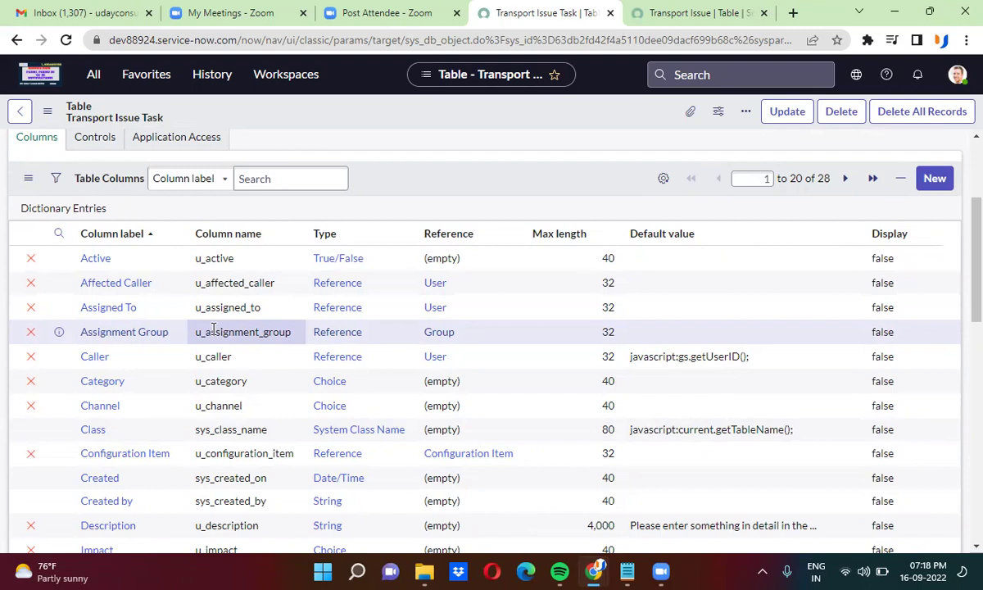
{"action": "scroll", "coordinate": [213, 331], "scroll_direction": "up", "scroll_amount": 5}
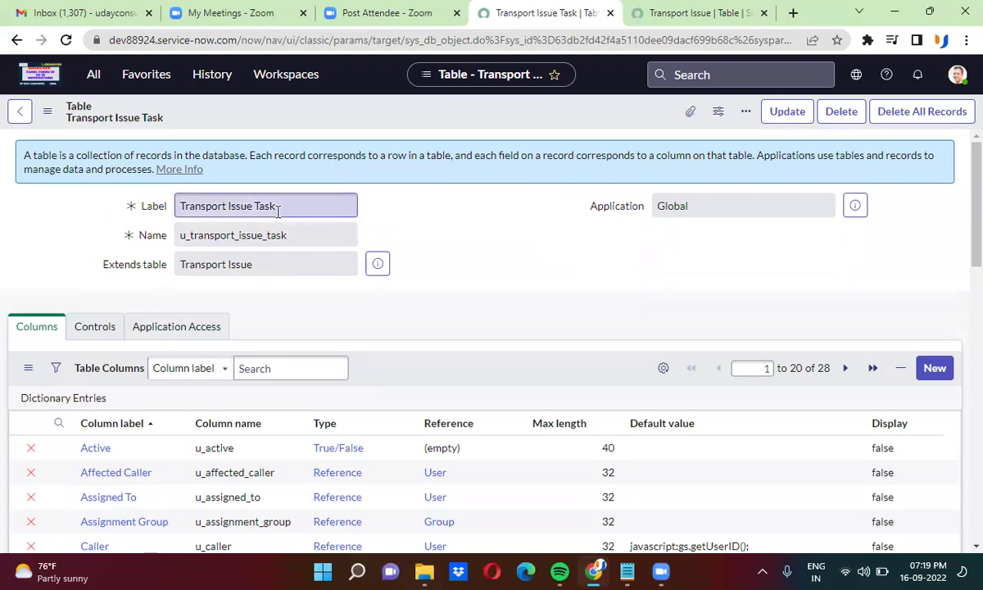
{"action": "left_click", "coordinate": [246, 263]}
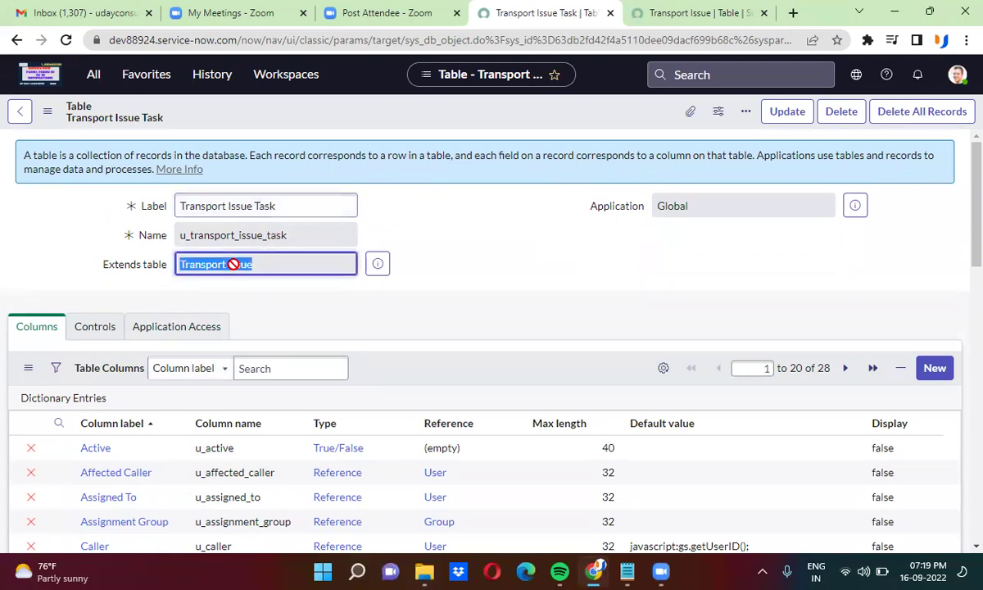
Enable auto-numbering with the prefix TRAISSTASK for the Transport Issue Task table and save it, staying on the record
{"action": "left_click", "coordinate": [424, 246]}
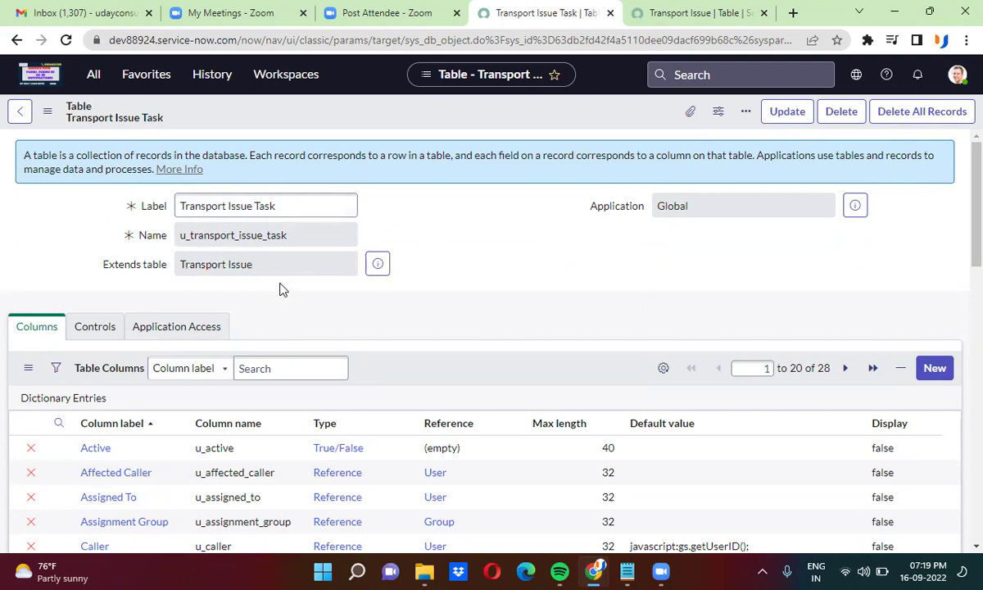
{"action": "scroll", "coordinate": [279, 288], "scroll_direction": "down", "scroll_amount": 1}
{"action": "scroll", "coordinate": [279, 289], "scroll_direction": "down", "scroll_amount": 3}
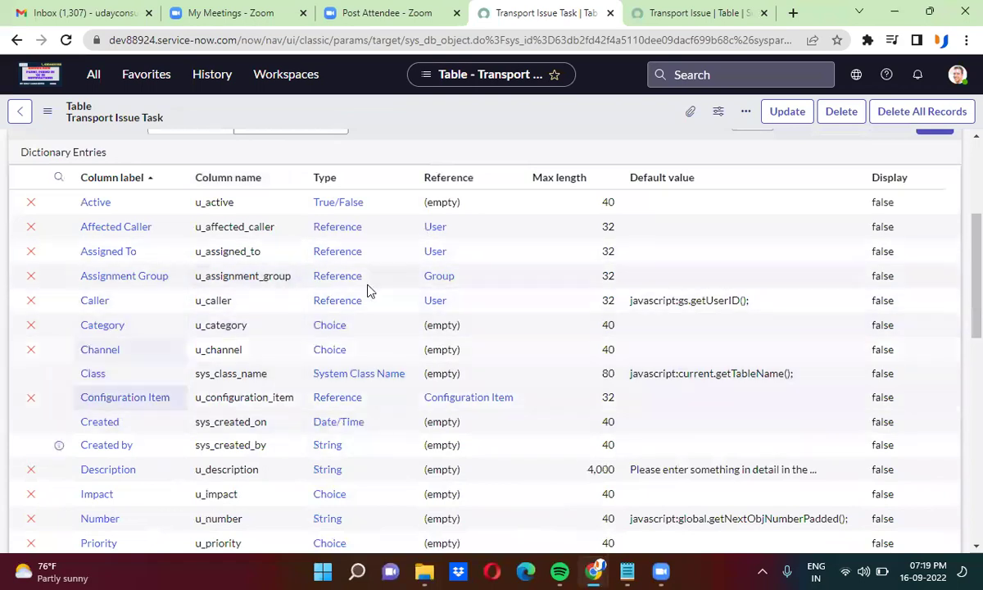
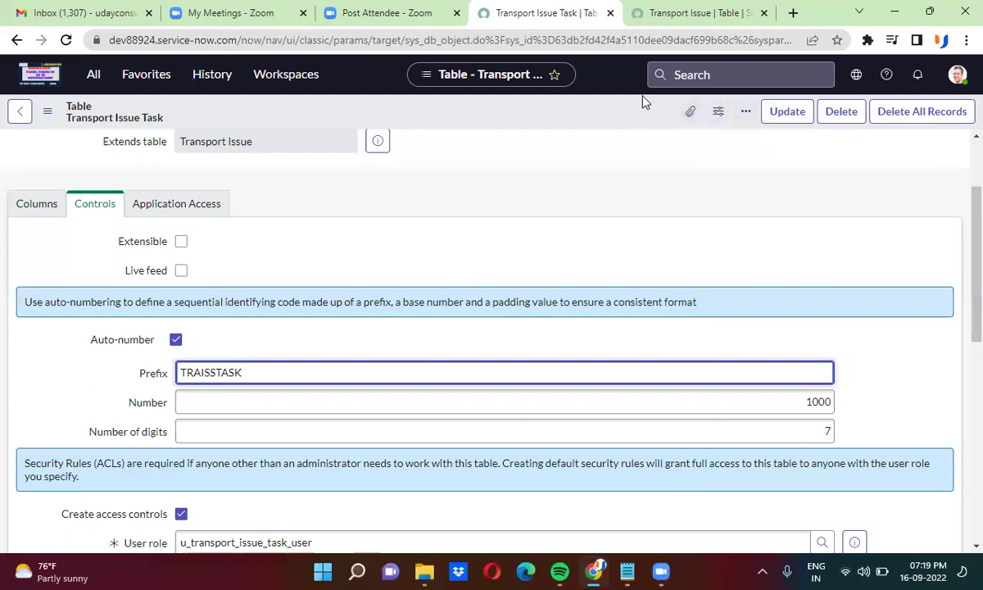
{"action": "right_click", "coordinate": [528, 120]}
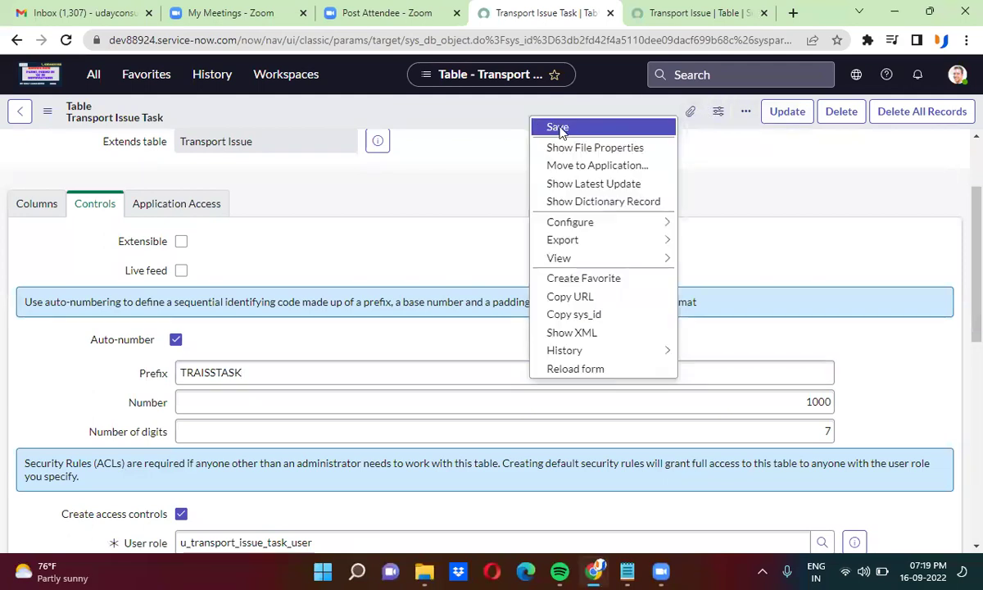
{"action": "left_click", "coordinate": [559, 128]}
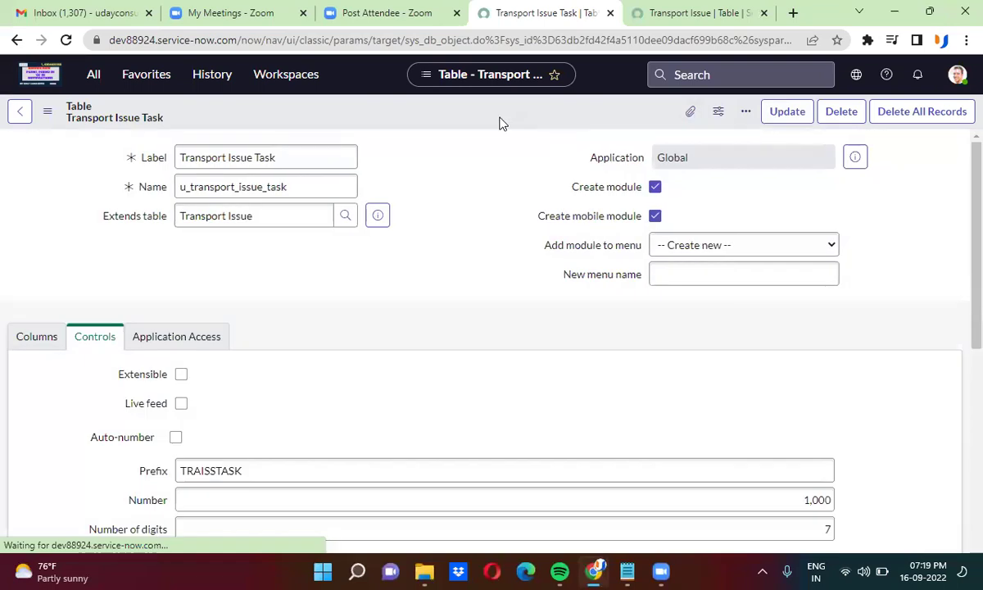
Review the inherited columns of the Transport Issue Task table, and show its new-record form
{"action": "left_click", "coordinate": [36, 335]}
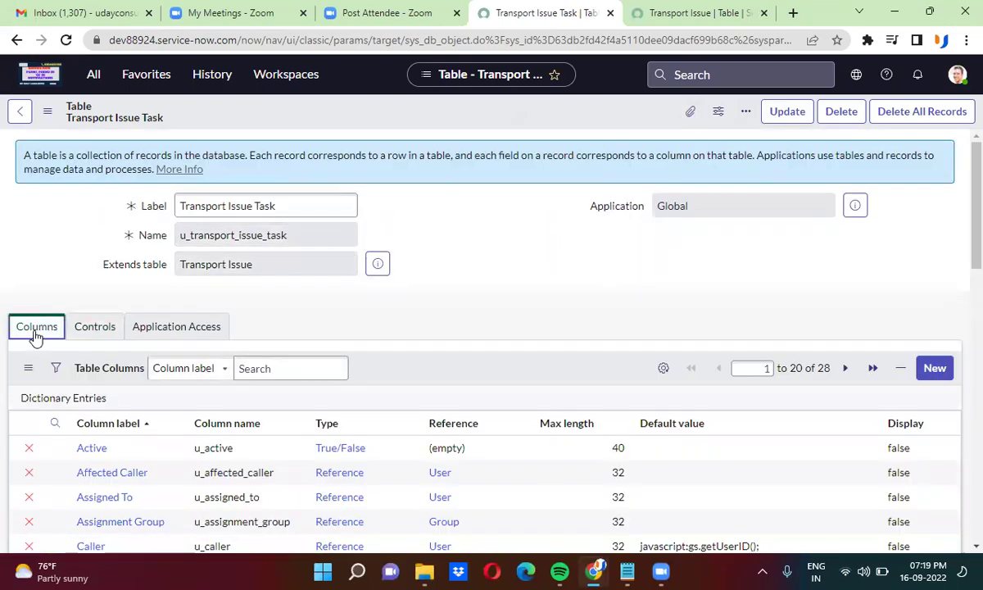
{"action": "scroll", "coordinate": [461, 336], "scroll_direction": "down", "scroll_amount": 4}
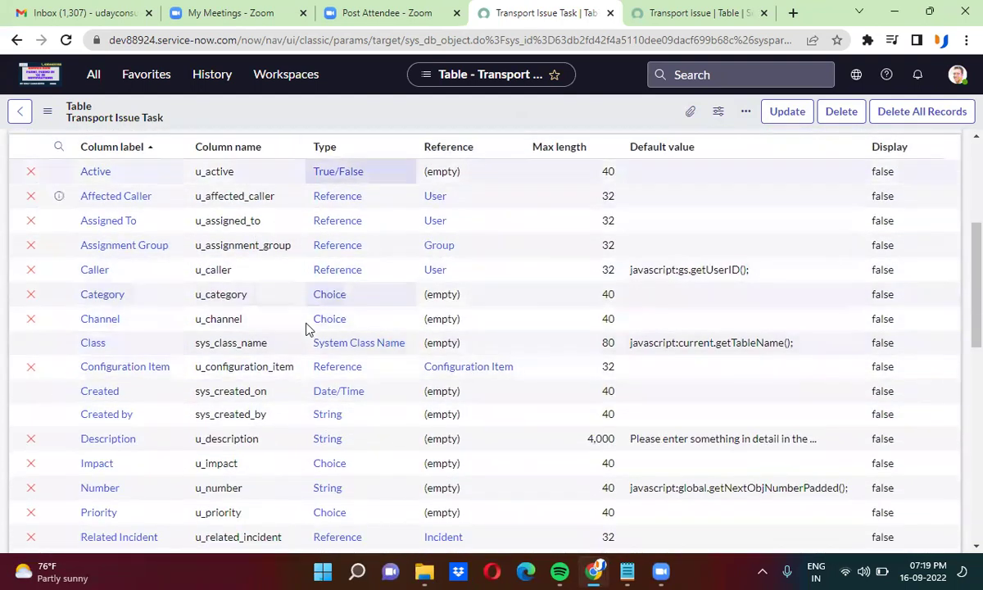
{"action": "scroll", "coordinate": [257, 195], "scroll_direction": "up", "scroll_amount": 4}
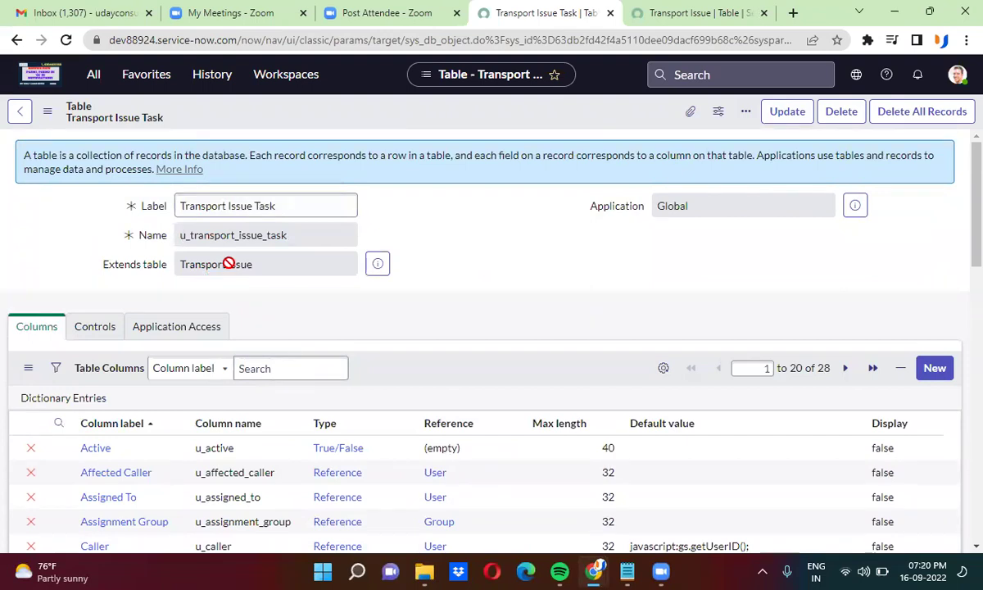
{"action": "scroll", "coordinate": [482, 257], "scroll_direction": "down", "scroll_amount": 6}
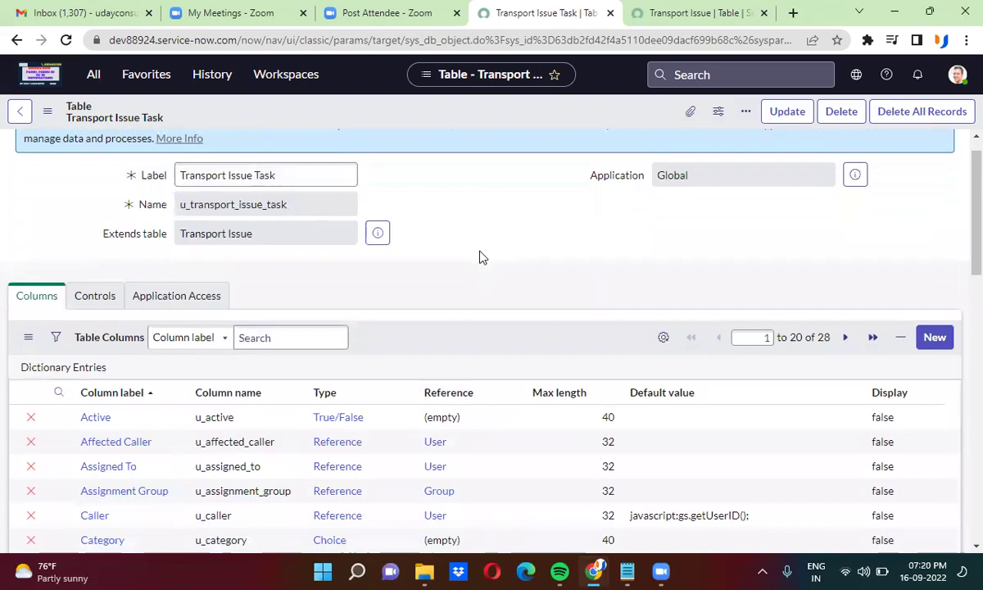
{"action": "scroll", "coordinate": [482, 257], "scroll_direction": "down", "scroll_amount": 4}
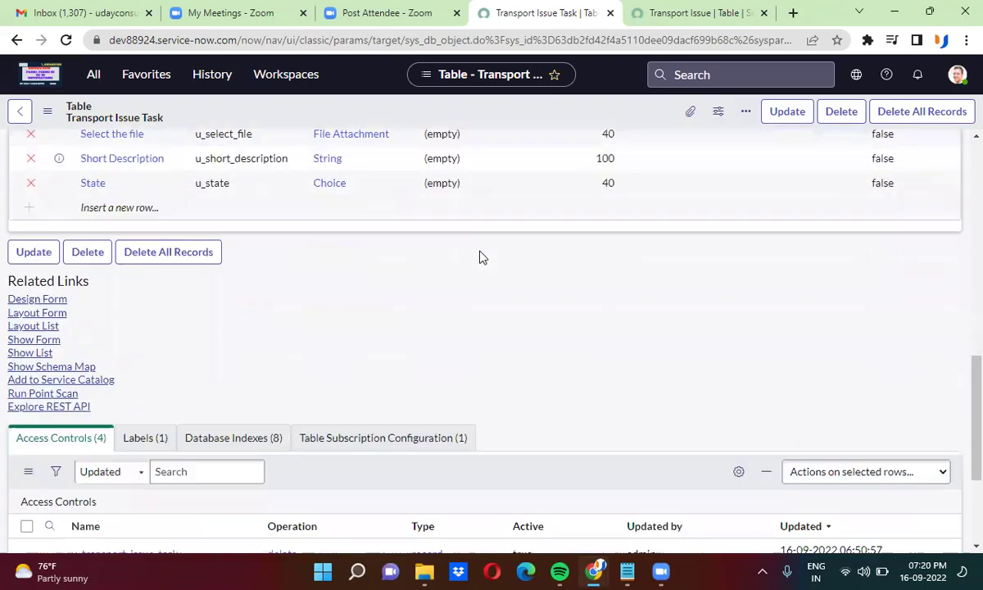
{"action": "left_click", "coordinate": [36, 272]}
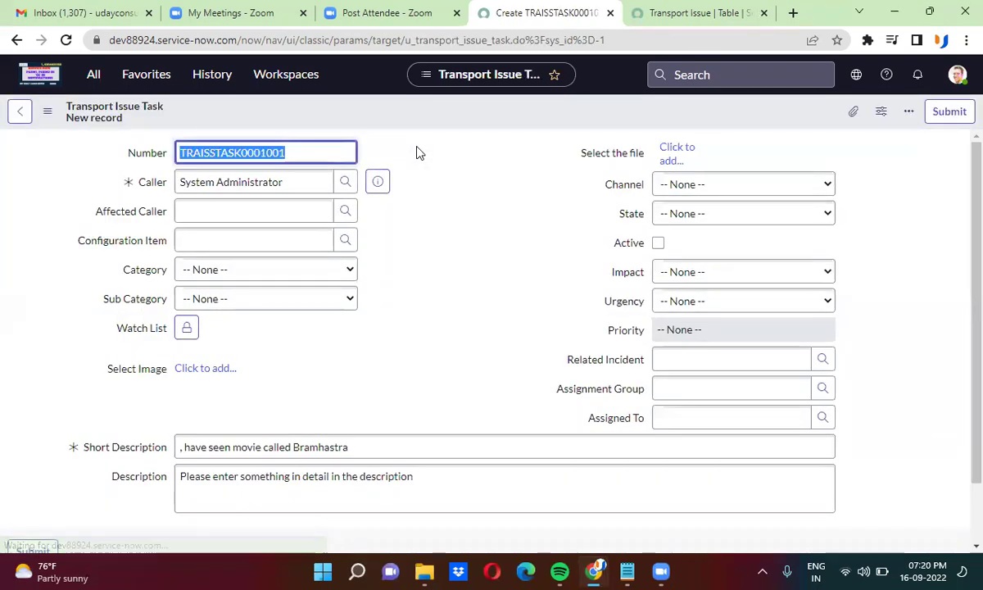
{"action": "left_click", "coordinate": [461, 312]}
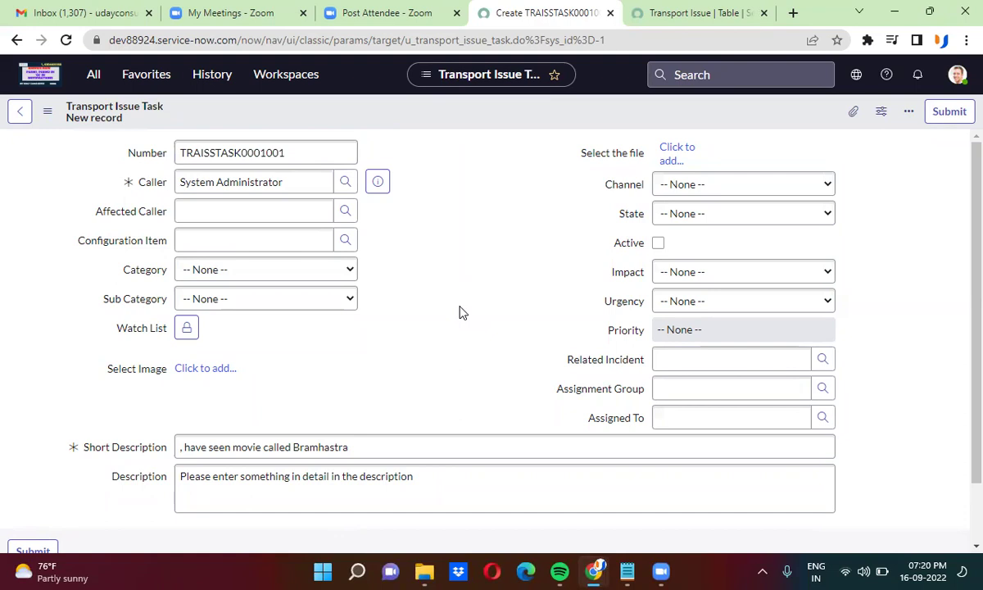
Duplicate the browser tab of the parent Transport Issue table and show that table's new-record form in the copy
{"action": "left_click", "coordinate": [695, 11]}
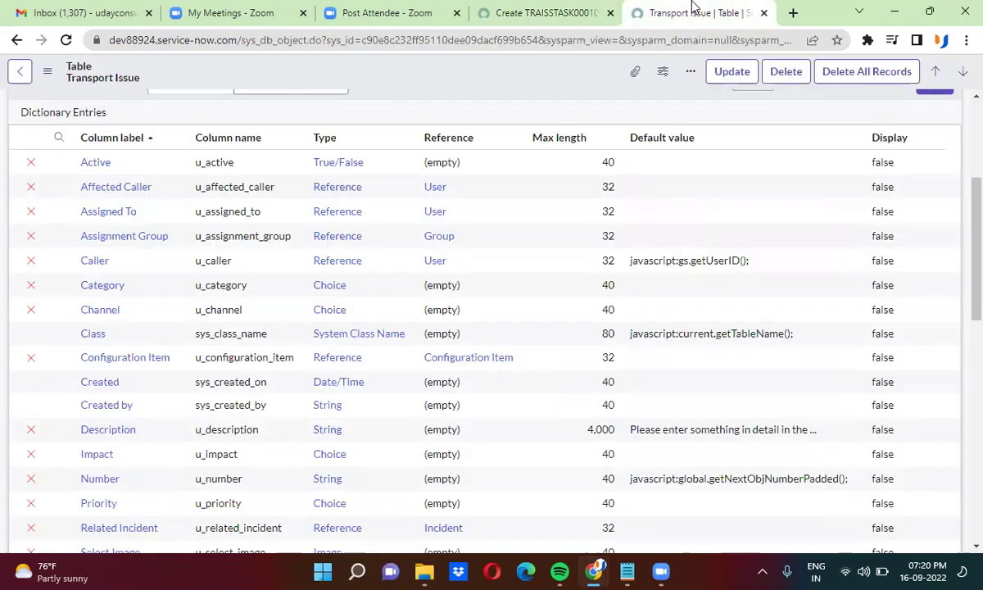
{"action": "right_click", "coordinate": [693, 12]}
{"action": "left_click", "coordinate": [739, 113]}
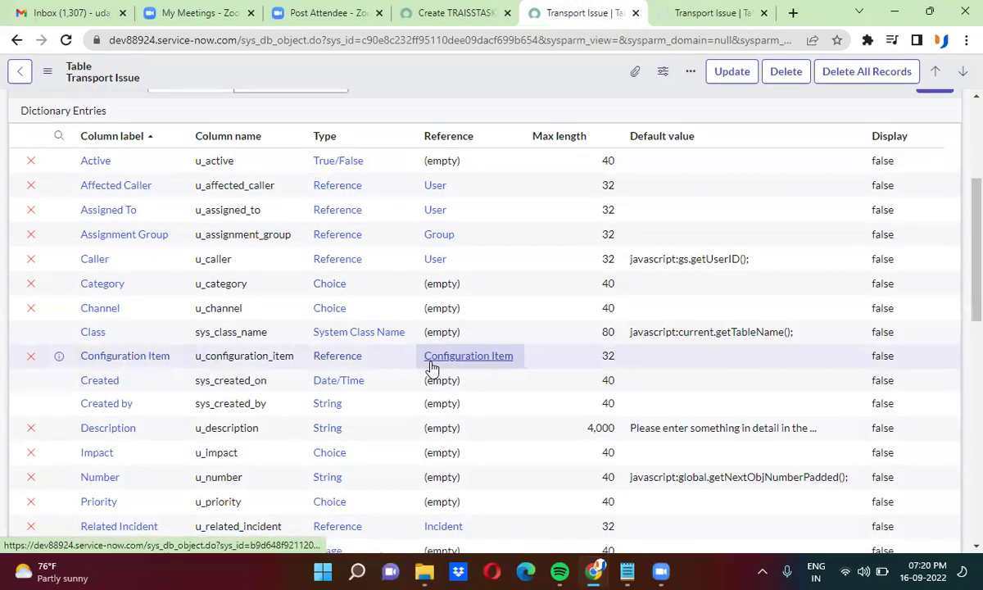
{"action": "scroll", "coordinate": [430, 366], "scroll_direction": "down", "scroll_amount": 5}
{"action": "scroll", "coordinate": [344, 369], "scroll_direction": "down", "scroll_amount": 1}
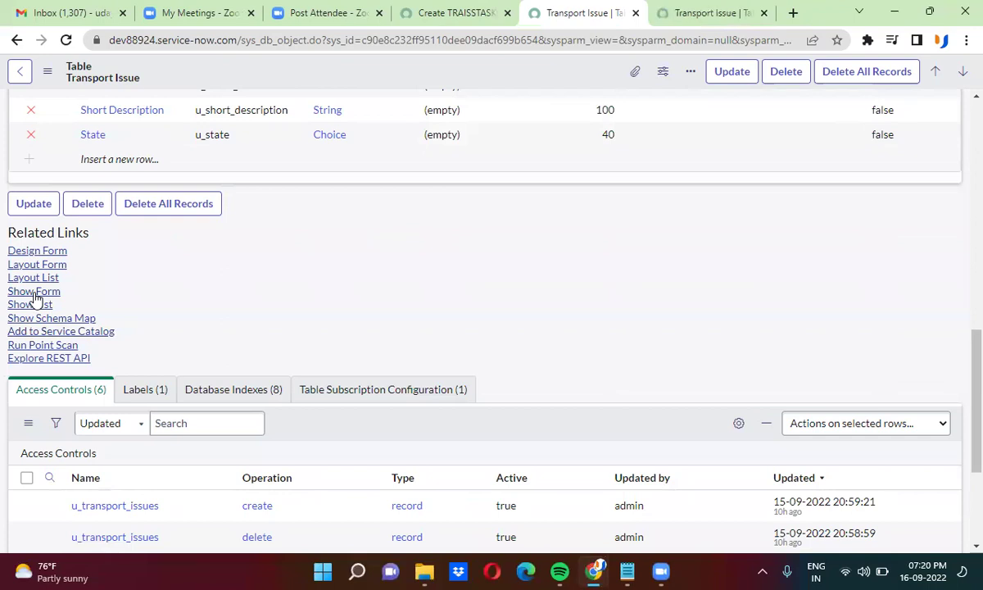
{"action": "left_click", "coordinate": [35, 295]}
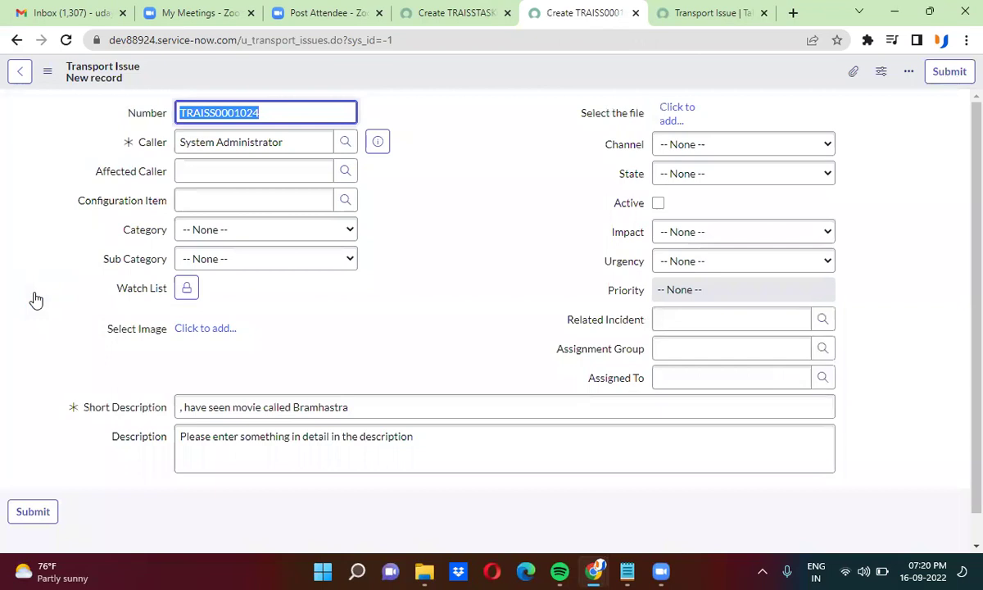
{"action": "left_click", "coordinate": [447, 258]}
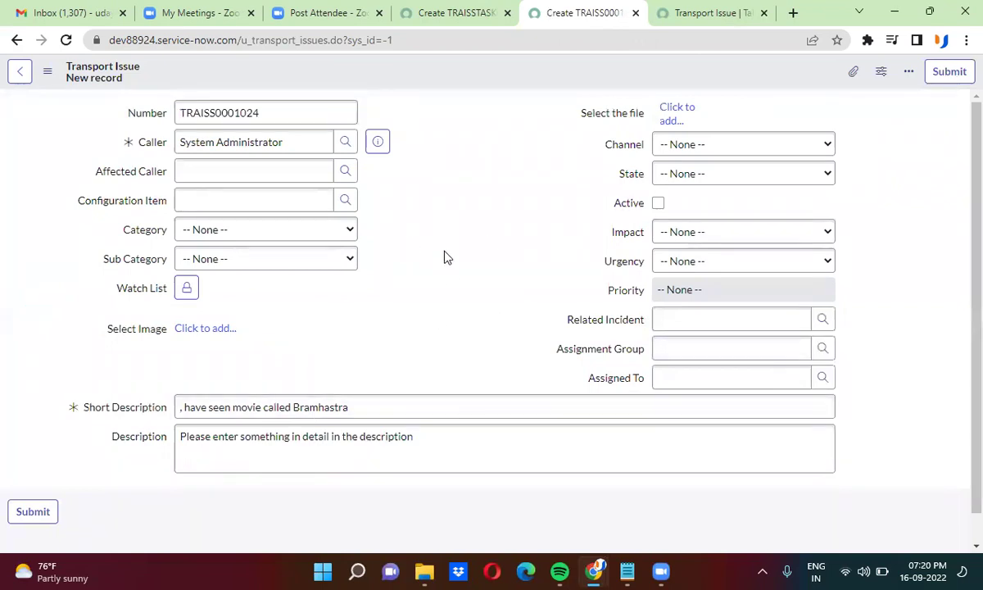
Review the Transport Issue Task form, duplicate its browser tab, and return the original tab to the table definition
{"action": "left_click", "coordinate": [414, 10]}
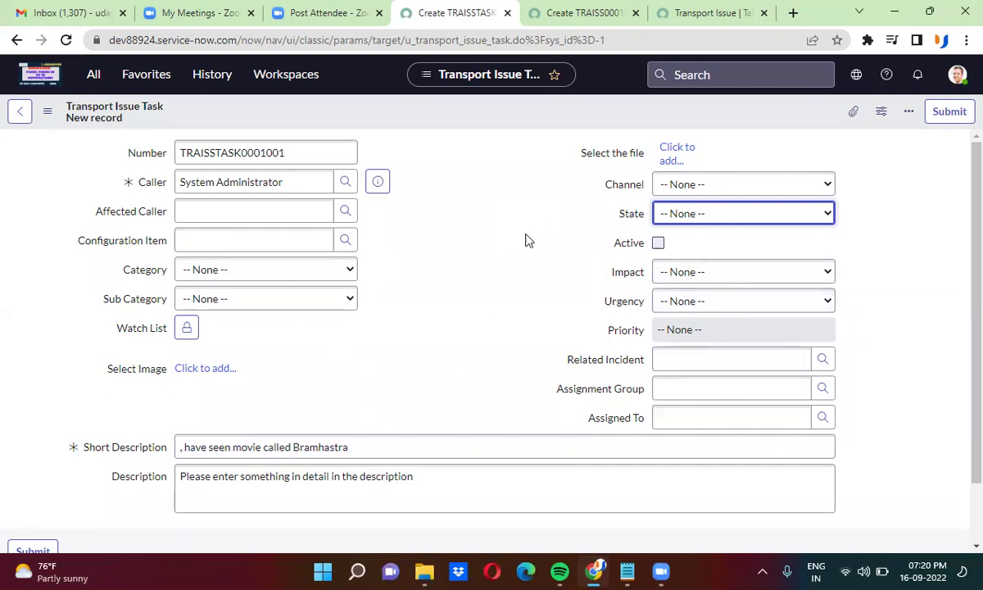
{"action": "left_click", "coordinate": [436, 164]}
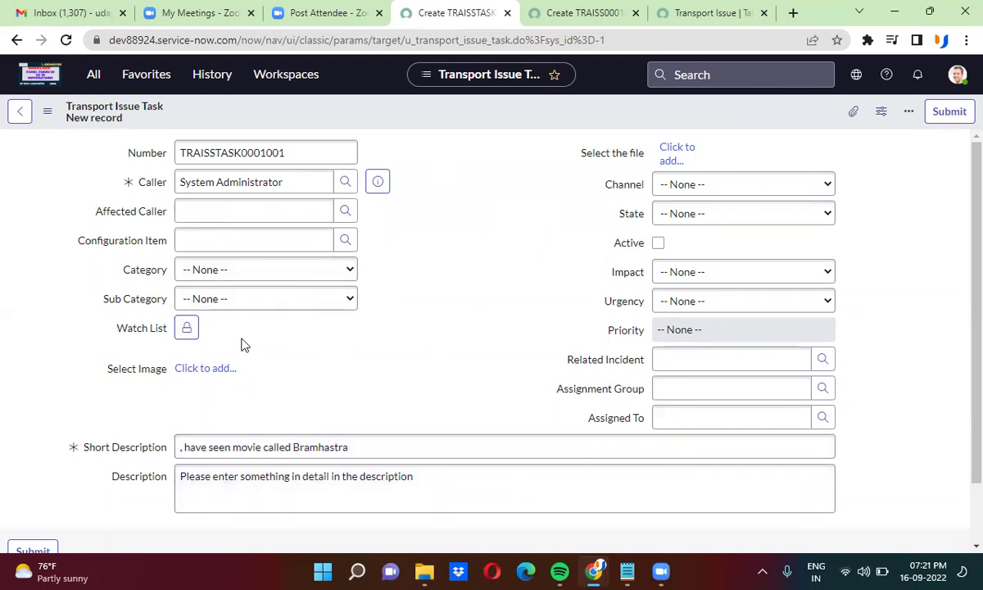
{"action": "right_click", "coordinate": [443, 8]}
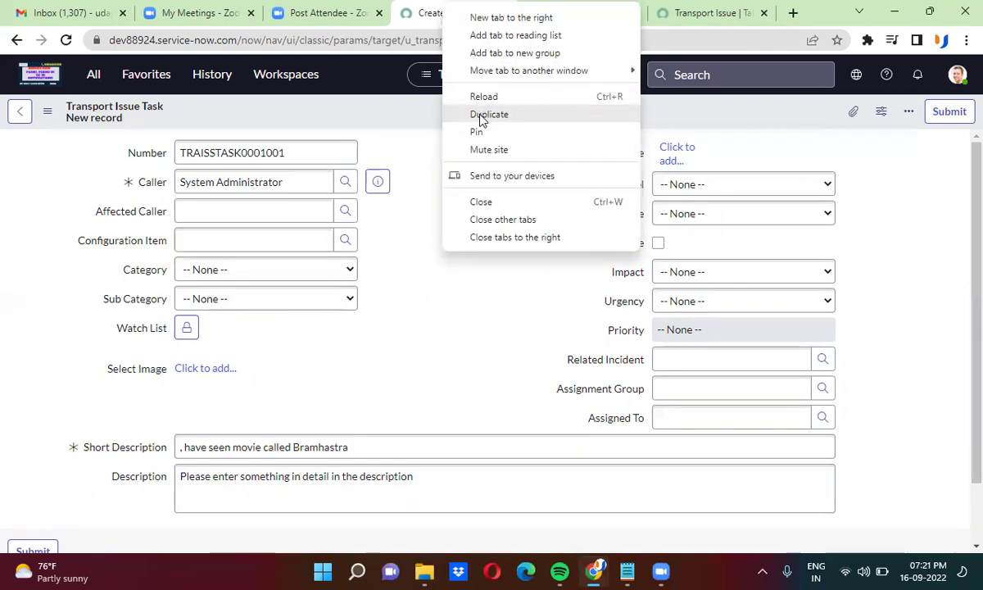
{"action": "left_click", "coordinate": [478, 117]}
{"action": "left_click", "coordinate": [389, 8]}
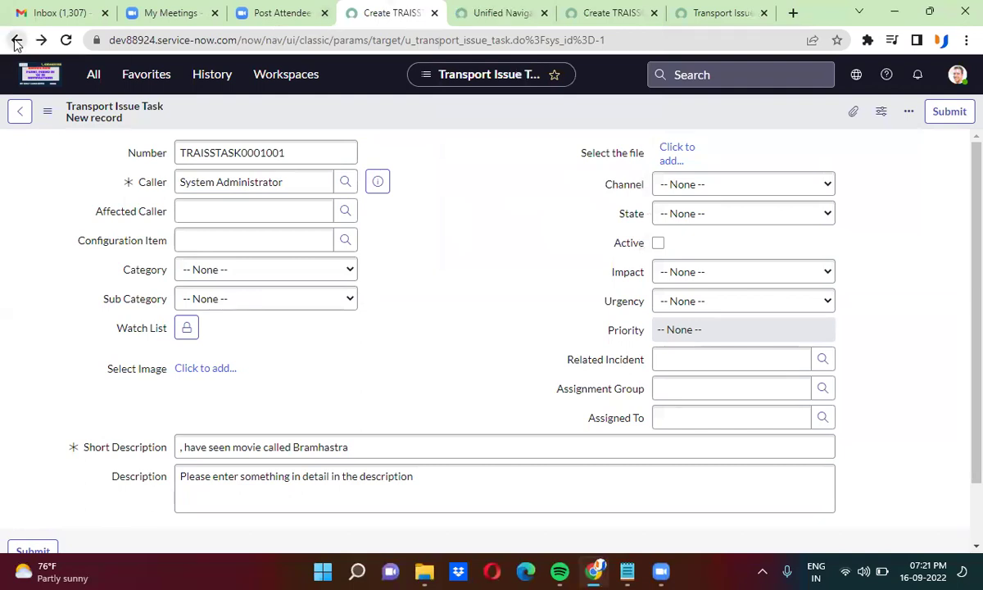
{"action": "left_click", "coordinate": [16, 41]}
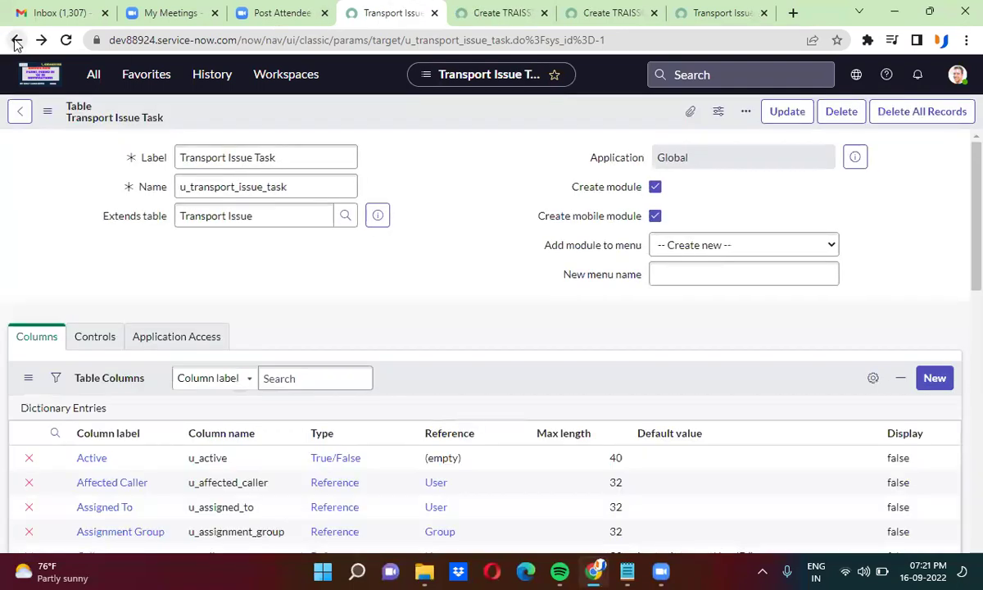
{"action": "left_click", "coordinate": [15, 40]}
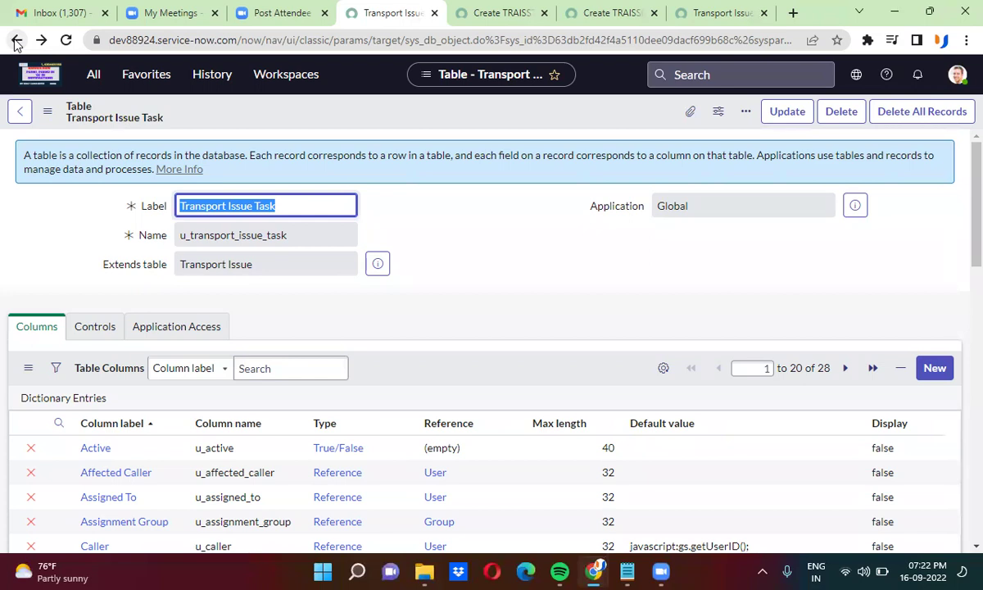
Open the dictionary entry of the parent Transport Issue table's Affected Caller column in a new browser tab
{"action": "left_click", "coordinate": [594, 19]}
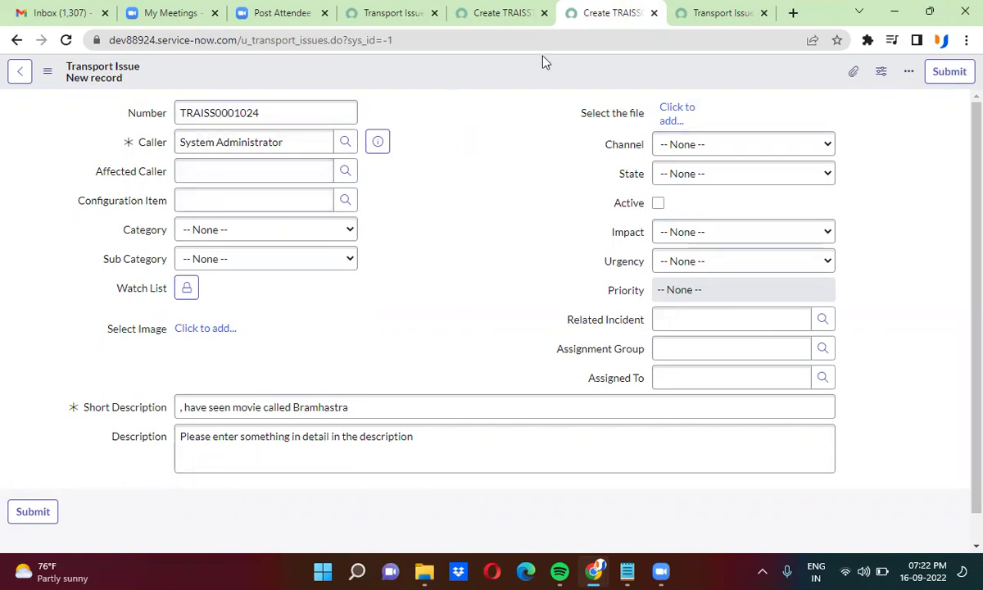
{"action": "left_click", "coordinate": [702, 14]}
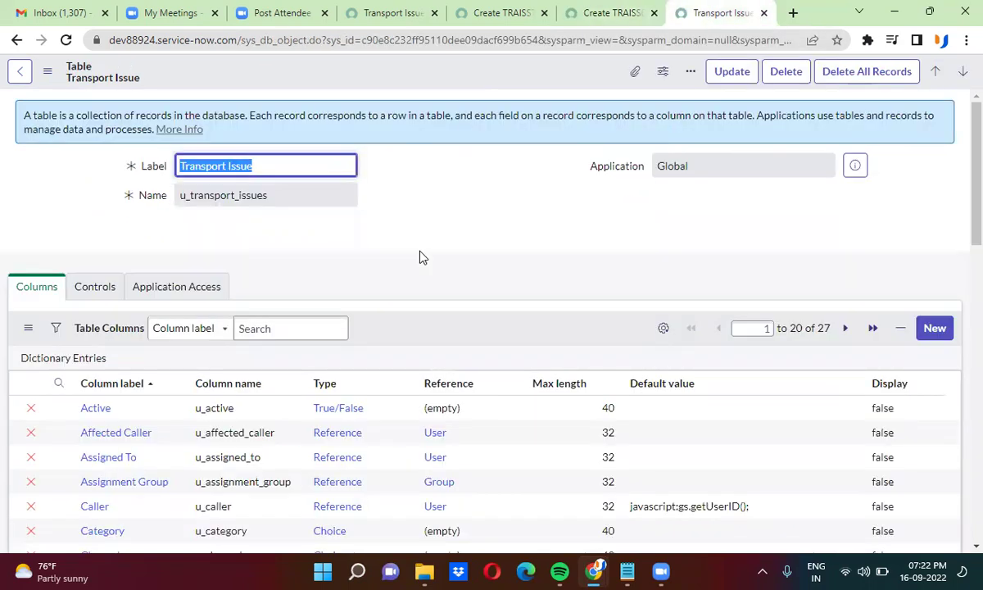
{"action": "scroll", "coordinate": [394, 245], "scroll_direction": "down", "scroll_amount": 3}
{"action": "scroll", "coordinate": [393, 257], "scroll_direction": "down", "scroll_amount": 1}
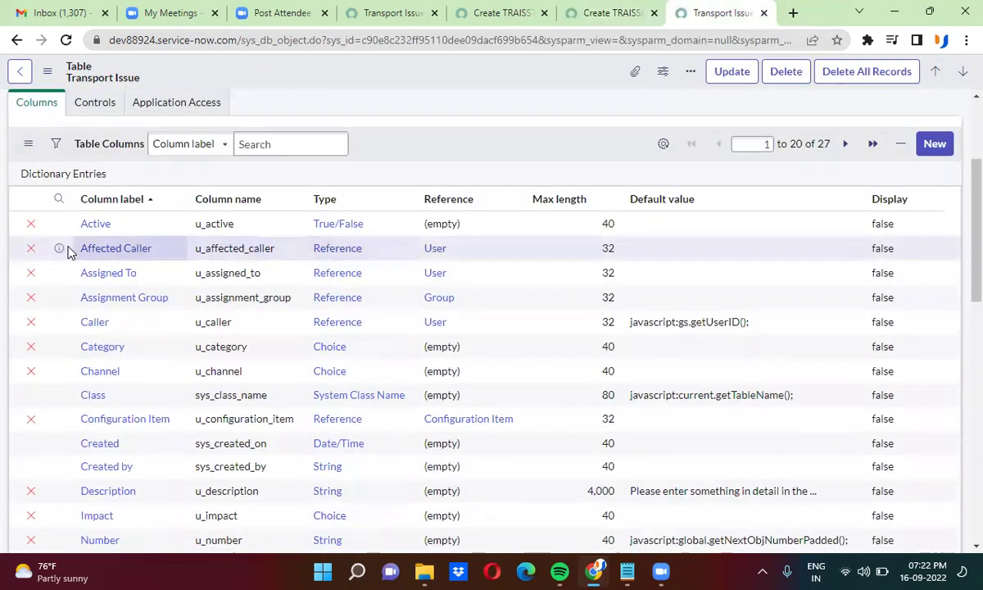
{"action": "right_click", "coordinate": [62, 250]}
{"action": "left_click", "coordinate": [100, 262]}
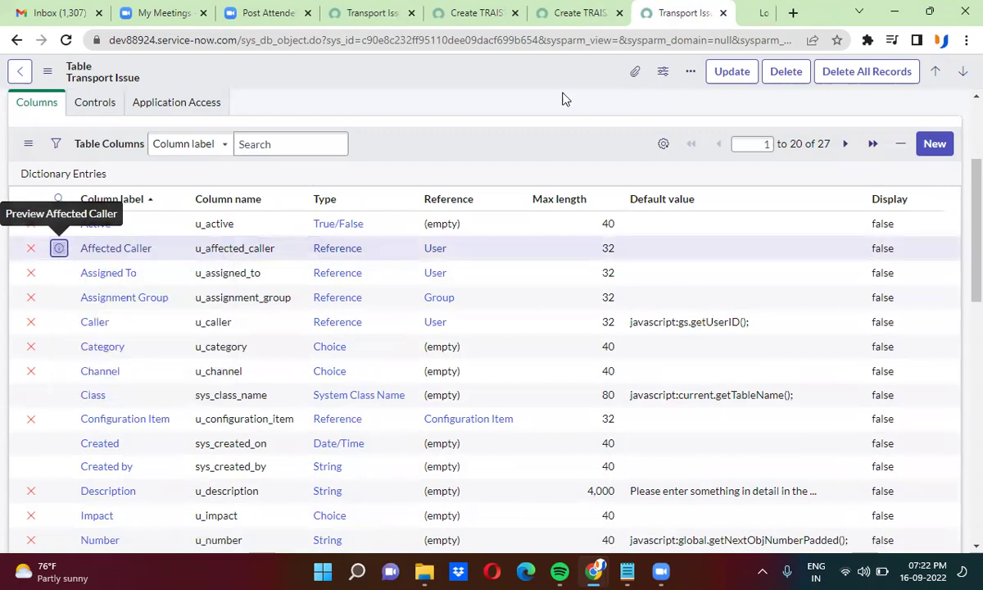
{"action": "left_click", "coordinate": [726, 12]}
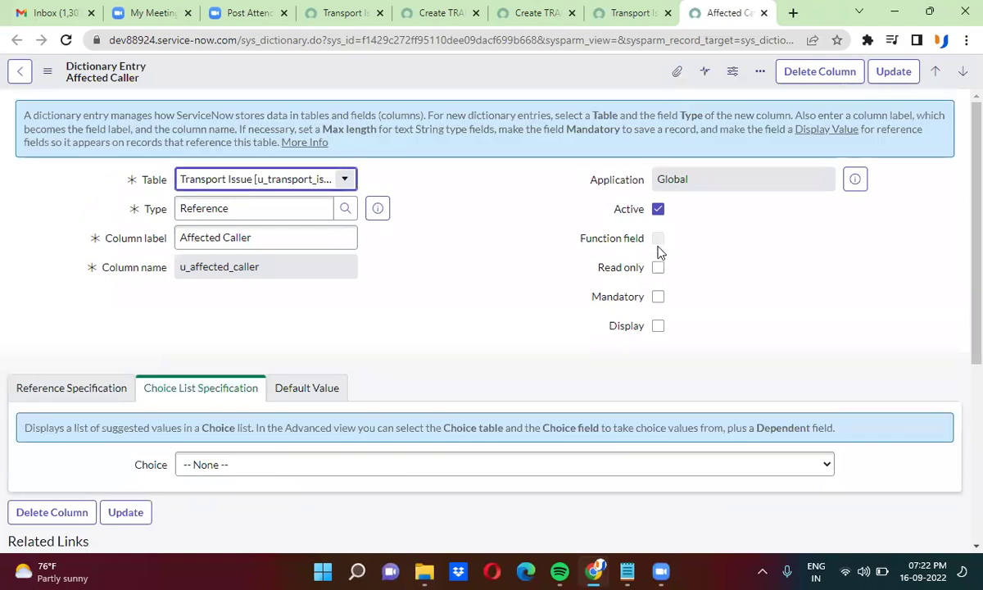
Make the Affected Caller column mandatory and save its dictionary entry, staying on the record
{"action": "left_click", "coordinate": [658, 297]}
{"action": "right_click", "coordinate": [578, 70]}
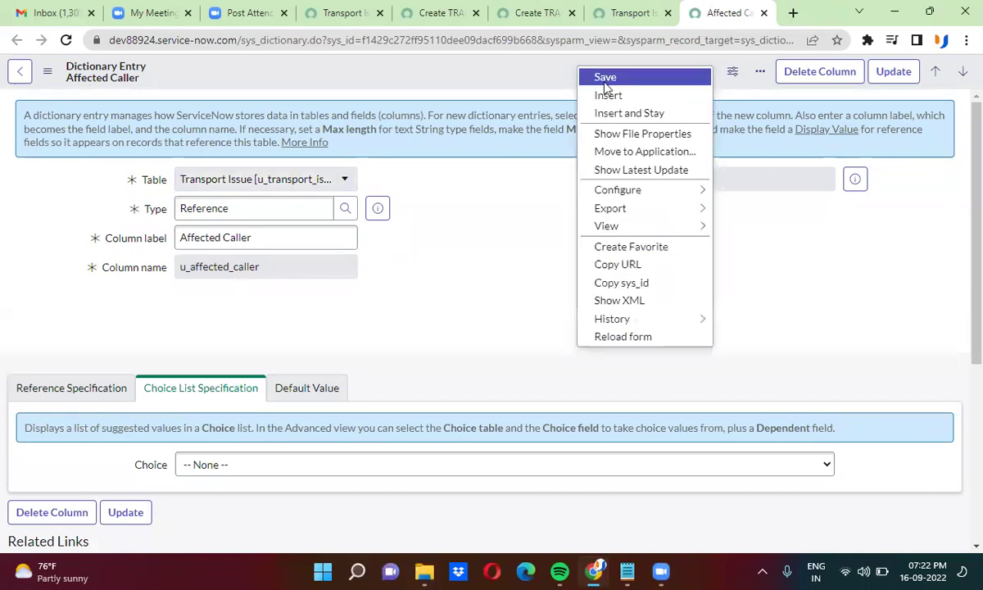
{"action": "left_click", "coordinate": [628, 78]}
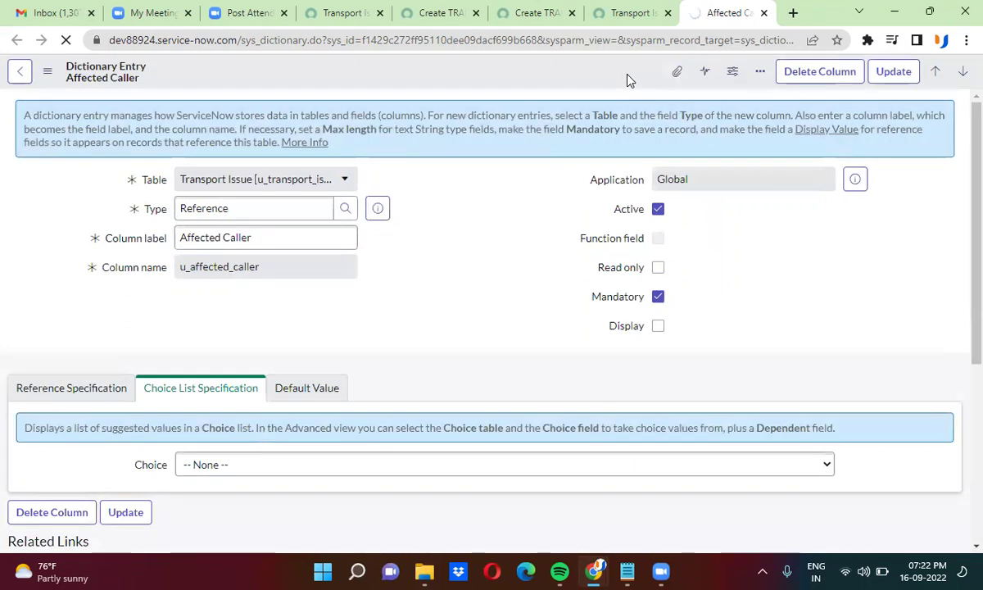
Reload the Transport Issue and Transport Issue Task new-record forms and check whether Affected Caller is mandatory on each
{"action": "left_click", "coordinate": [627, 13]}
{"action": "left_click", "coordinate": [528, 11]}
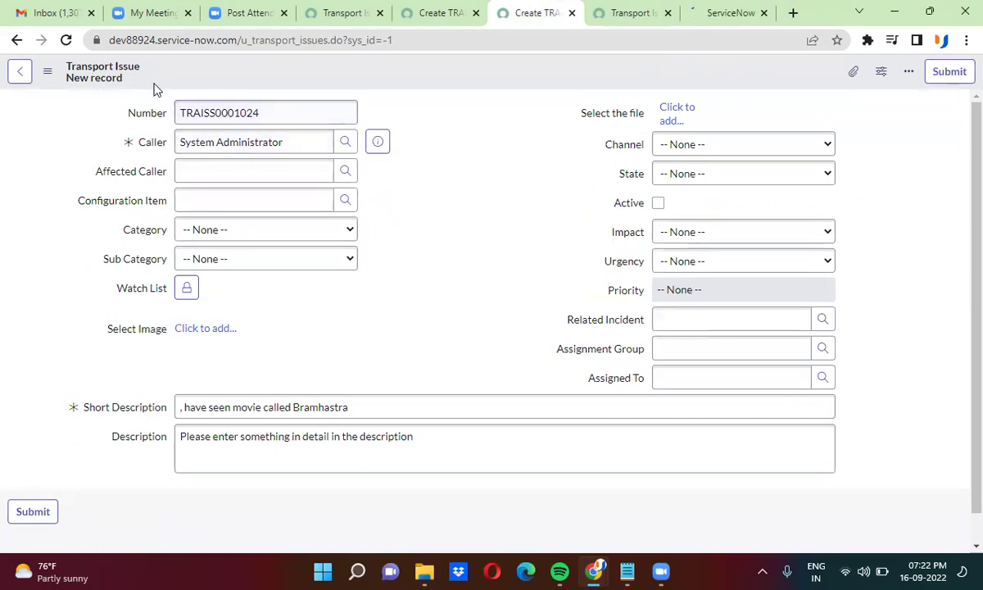
{"action": "left_click", "coordinate": [66, 41]}
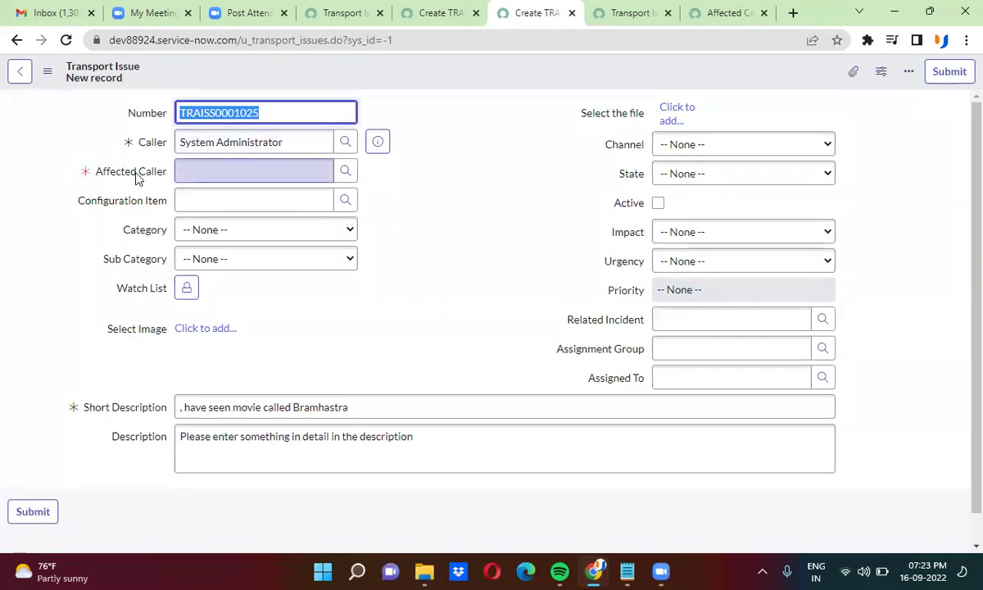
{"action": "left_click", "coordinate": [415, 18]}
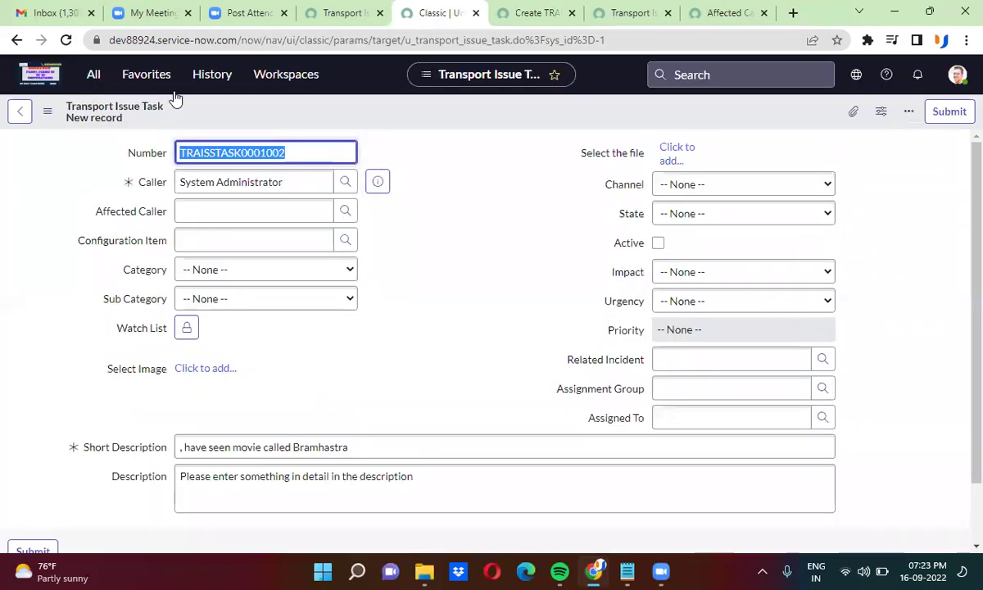
{"action": "left_click", "coordinate": [67, 40]}
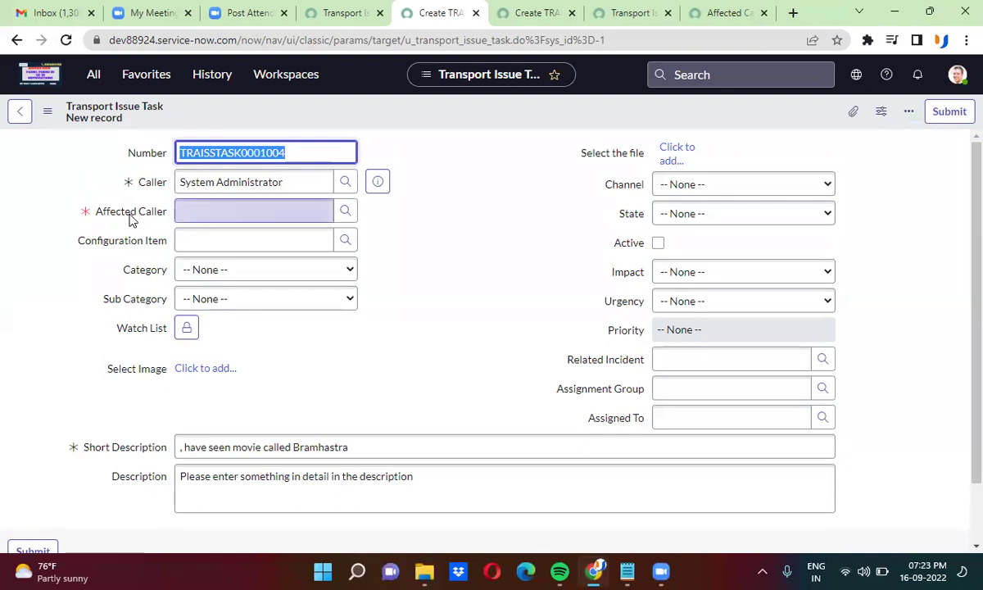
{"action": "left_click", "coordinate": [128, 220]}
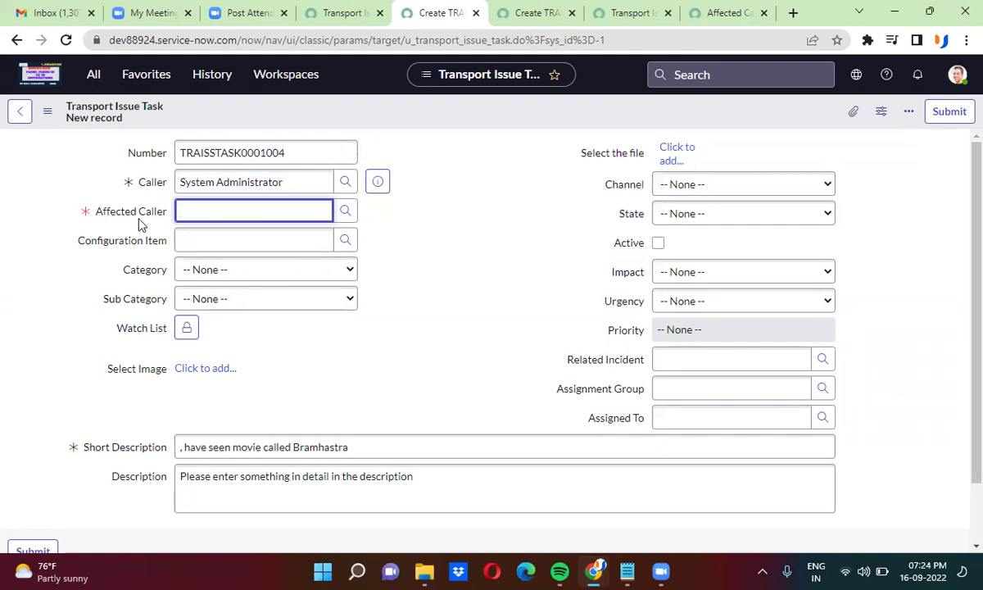
Compare the Transport Issue Task and Transport Issue new-record forms, checking the Affected Caller and Related Incident fields
{"action": "left_click", "coordinate": [624, 13]}
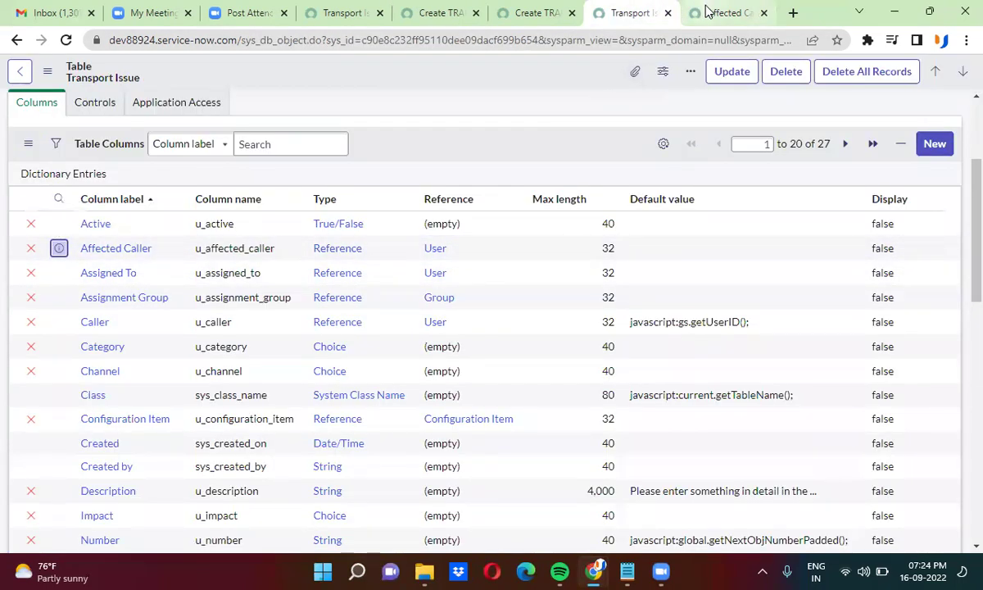
{"action": "left_click", "coordinate": [418, 13]}
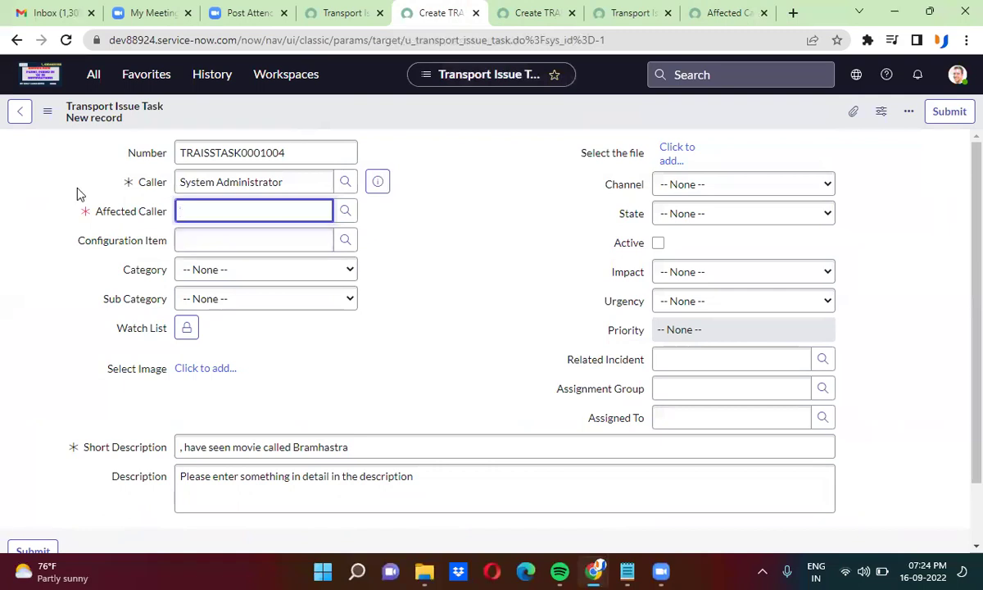
{"action": "left_click", "coordinate": [297, 125]}
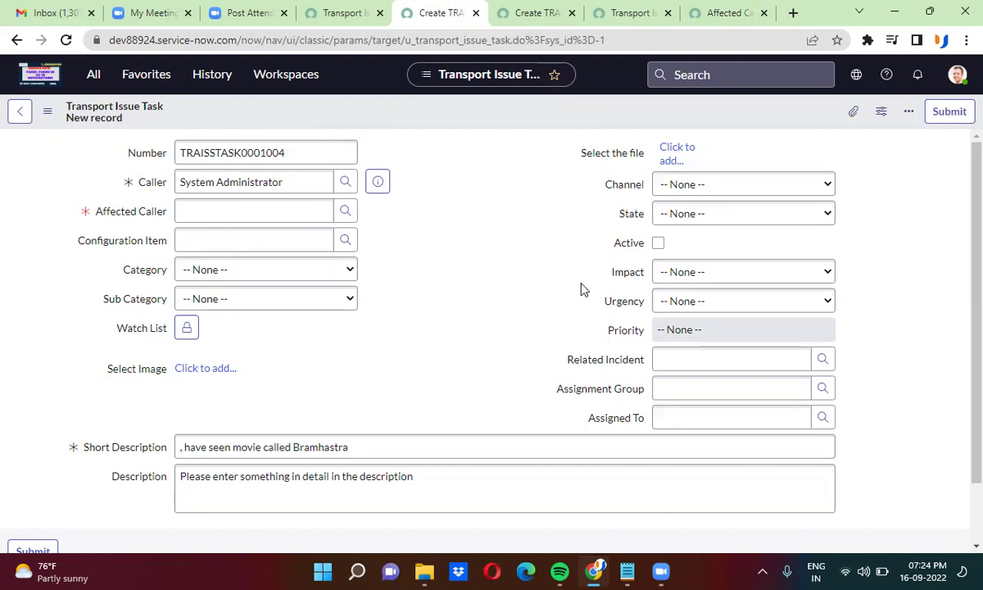
{"action": "left_click", "coordinate": [612, 367]}
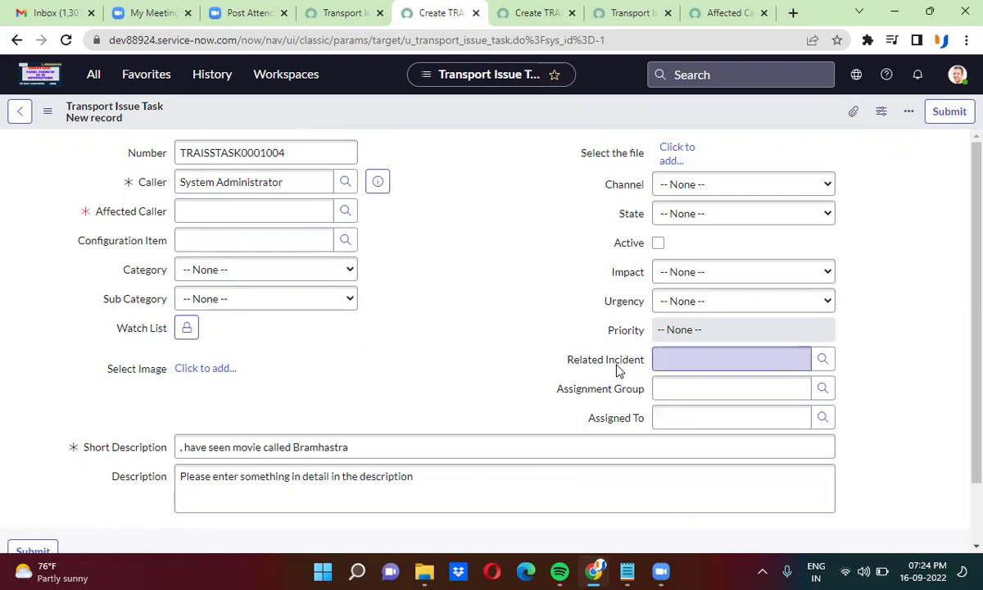
{"action": "left_click", "coordinate": [534, 12]}
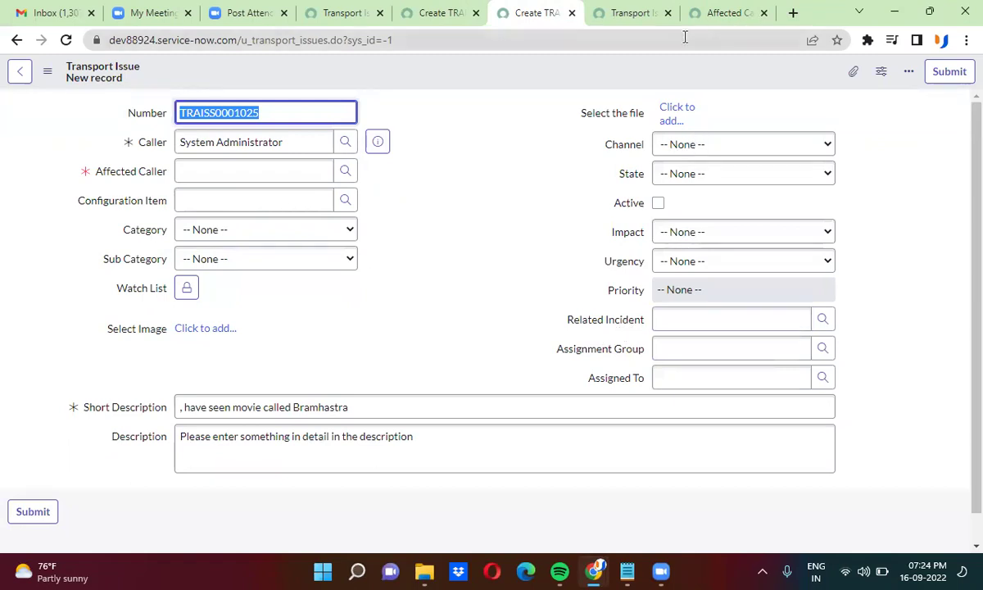
Open the dictionary entry of the parent Transport Issue table's Related Incident column in a new browser tab
{"action": "left_click", "coordinate": [635, 14]}
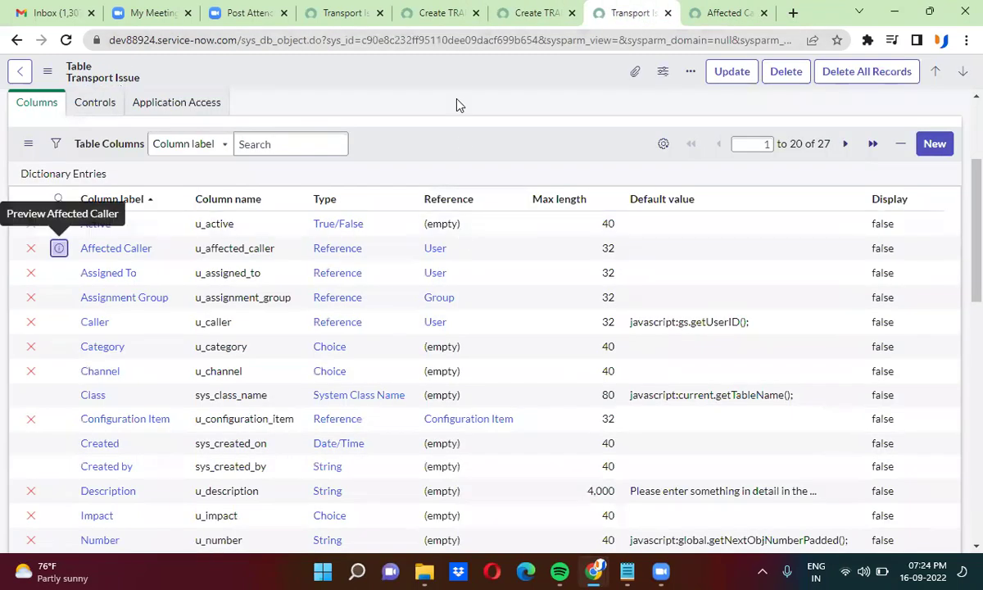
{"action": "scroll", "coordinate": [459, 105], "scroll_direction": "down", "scroll_amount": 5}
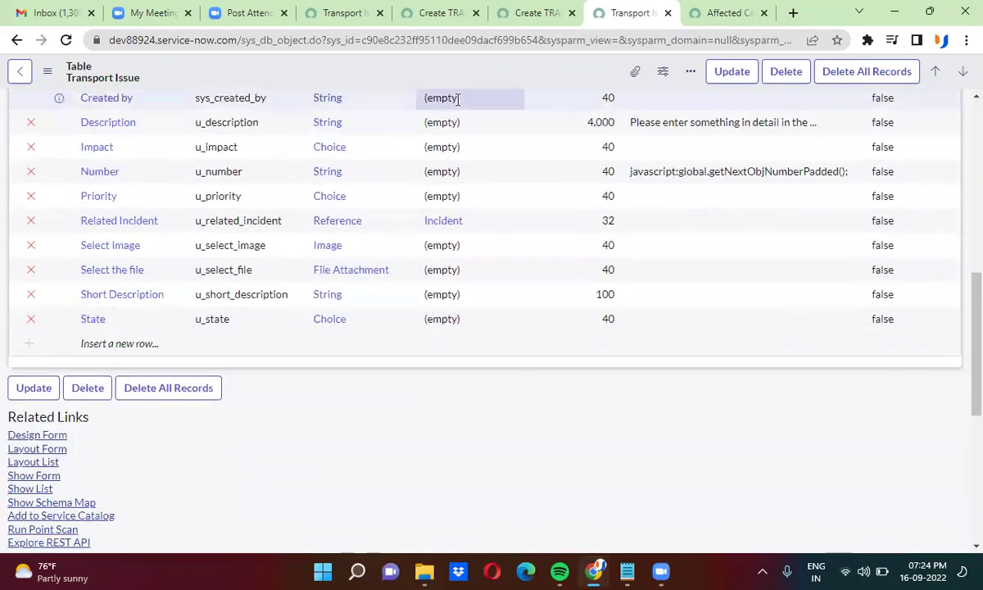
{"action": "right_click", "coordinate": [60, 222]}
{"action": "left_click", "coordinate": [90, 233]}
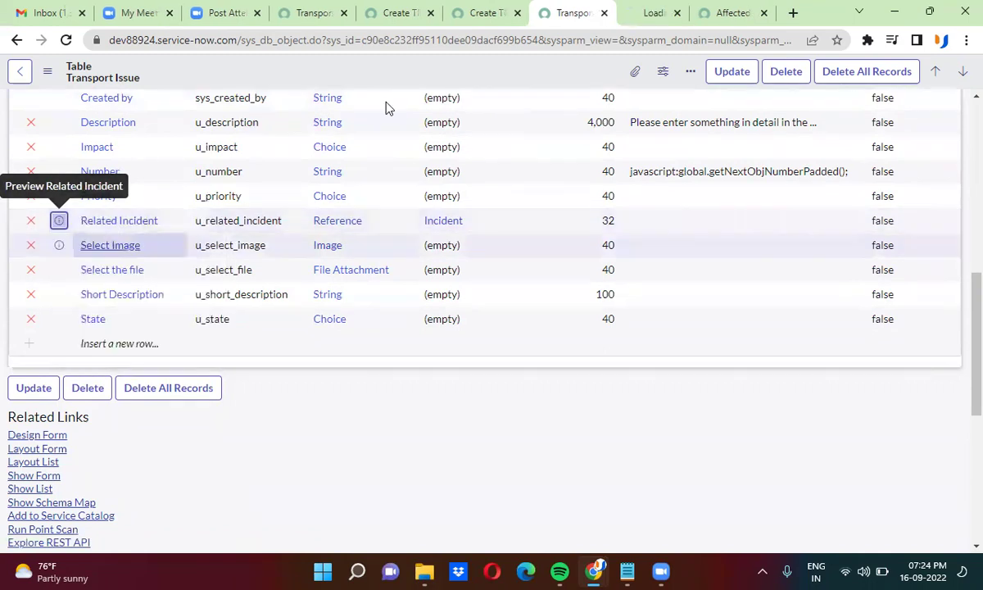
{"action": "left_click", "coordinate": [633, 11]}
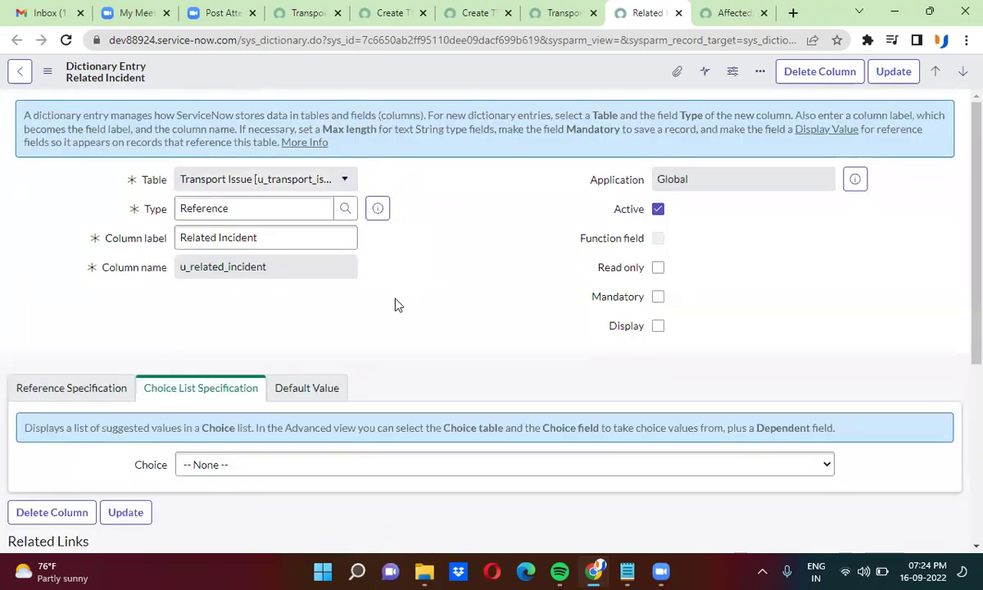
Make the Related Incident column read-only and save its dictionary entry, staying on the record
{"action": "scroll", "coordinate": [395, 303], "scroll_direction": "down", "scroll_amount": 1}
{"action": "scroll", "coordinate": [395, 305], "scroll_direction": "down", "scroll_amount": 4}
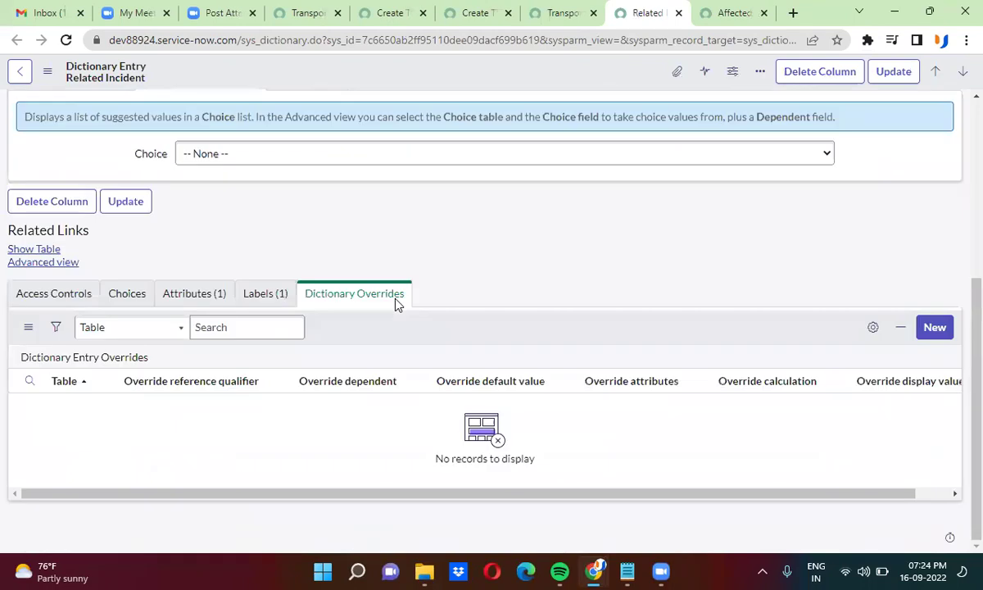
{"action": "scroll", "coordinate": [395, 305], "scroll_direction": "up", "scroll_amount": 5}
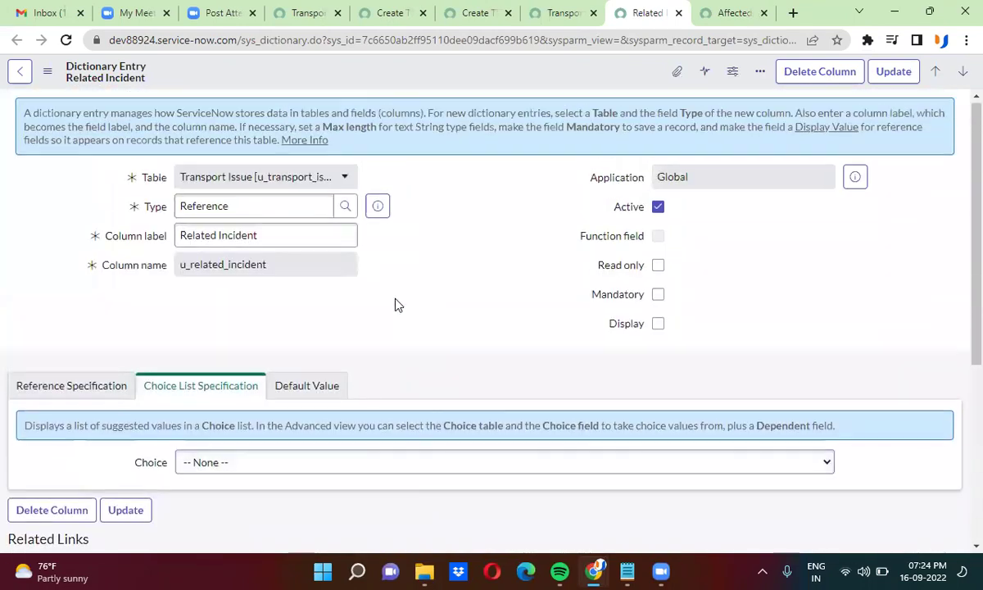
{"action": "left_click", "coordinate": [658, 268]}
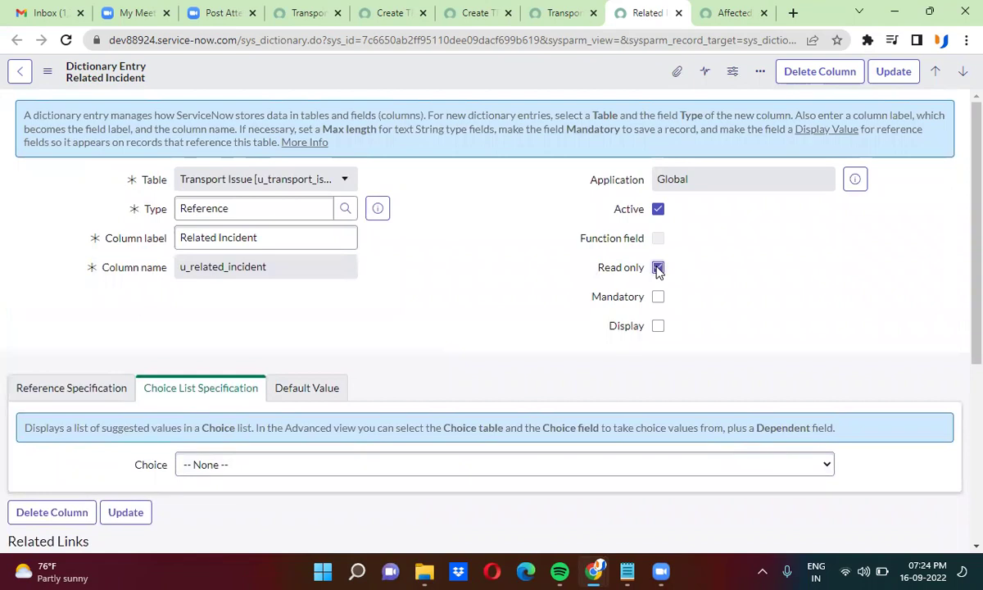
{"action": "right_click", "coordinate": [541, 75]}
{"action": "left_click", "coordinate": [574, 85]}
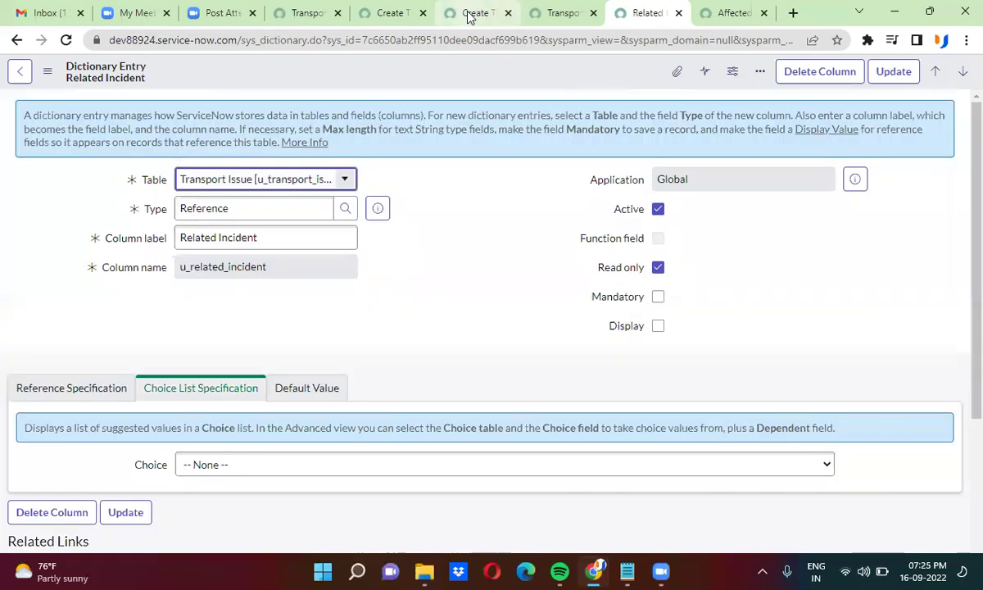
Reload the Transport Issue and Transport Issue Task new-record forms and check whether Related Incident is read-only on each
{"action": "left_click", "coordinate": [471, 12]}
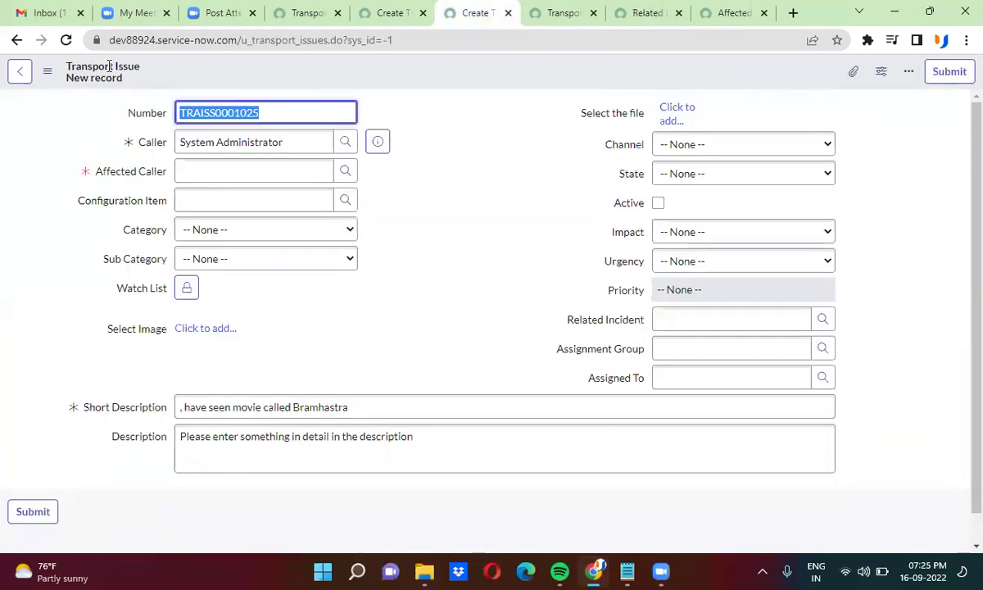
{"action": "left_click", "coordinate": [65, 39]}
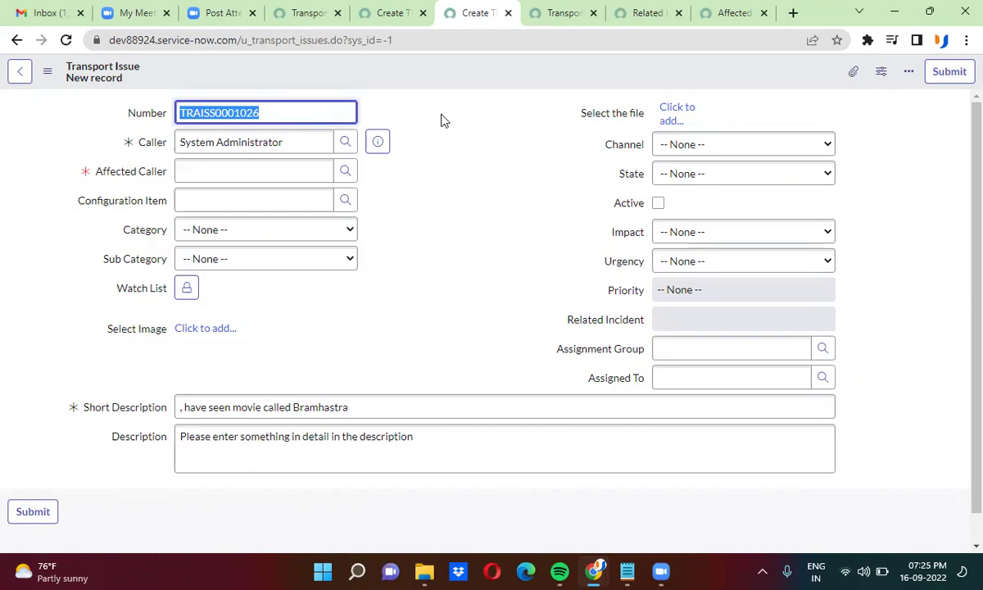
{"action": "left_click", "coordinate": [358, 15]}
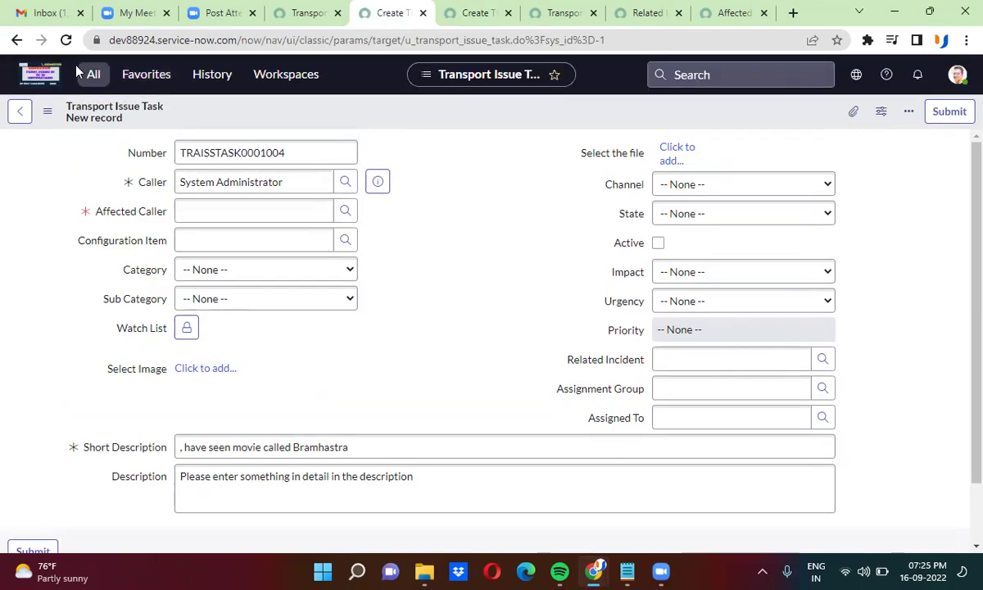
{"action": "left_click", "coordinate": [64, 41]}
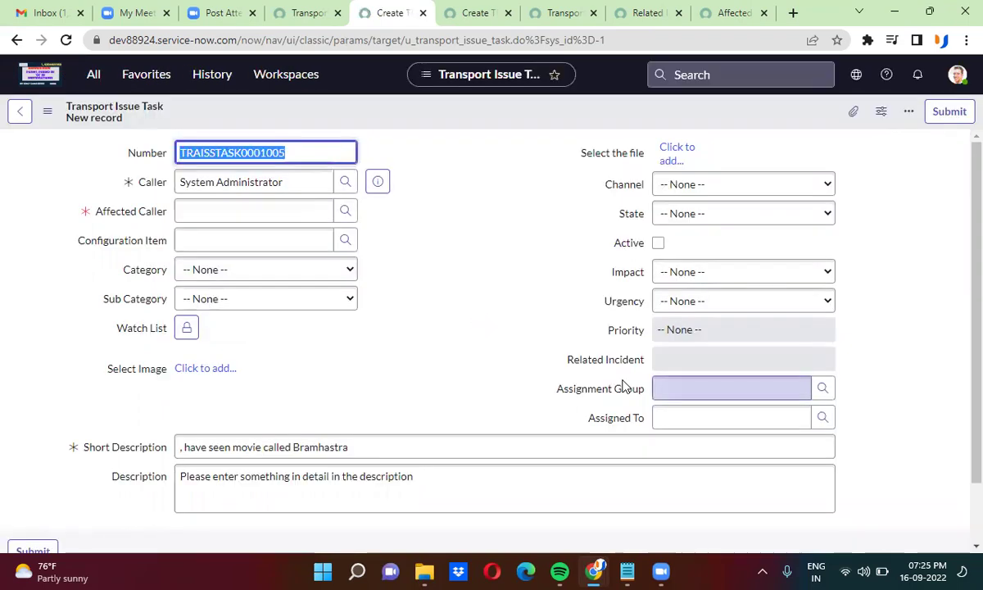
{"action": "left_click", "coordinate": [662, 359]}
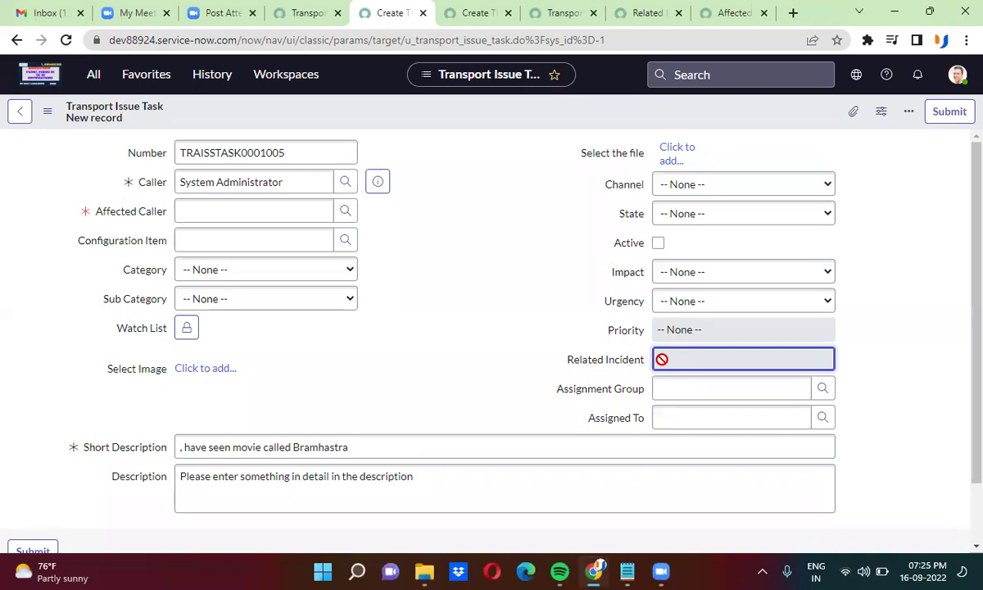
{"action": "left_click_drag", "start_coordinate": [563, 367], "coordinate": [647, 368]}
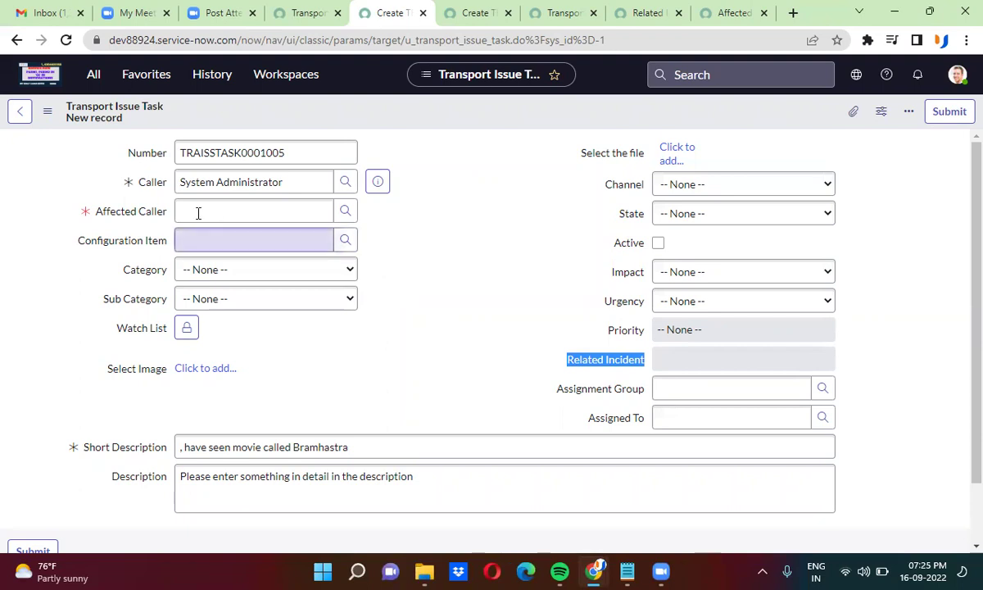
{"action": "left_click", "coordinate": [141, 220]}
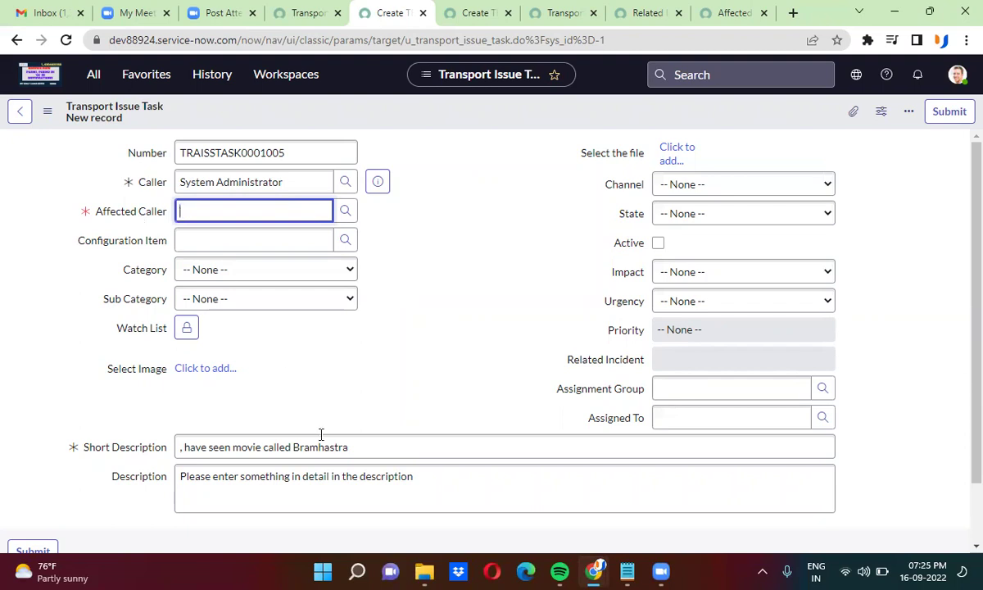
{"action": "left_click", "coordinate": [638, 420]}
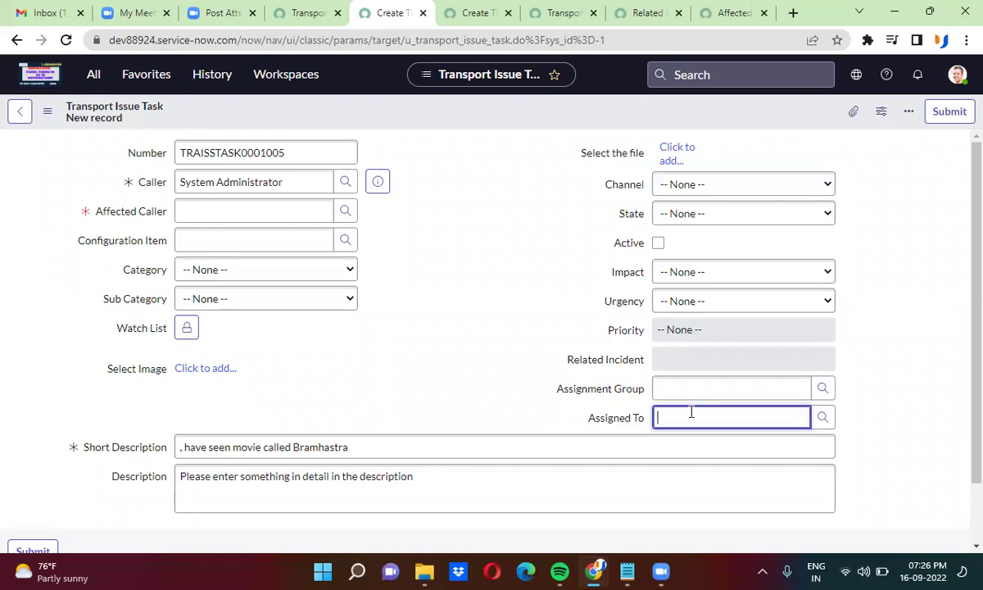
{"action": "left_click", "coordinate": [960, 76]}
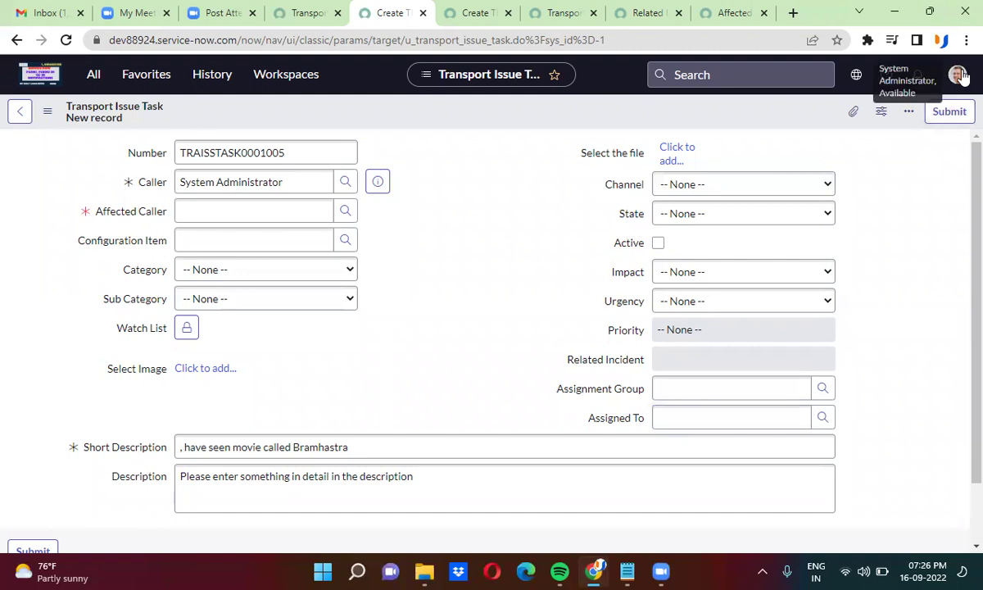
{"action": "left_click", "coordinate": [960, 75]}
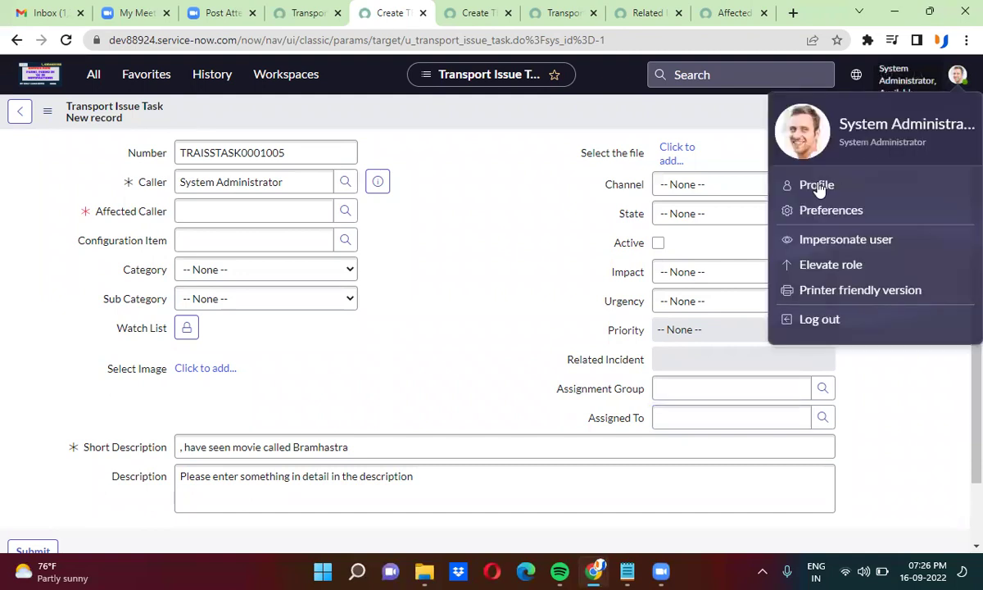
{"action": "left_click", "coordinate": [448, 350]}
{"action": "left_click", "coordinate": [660, 416]}
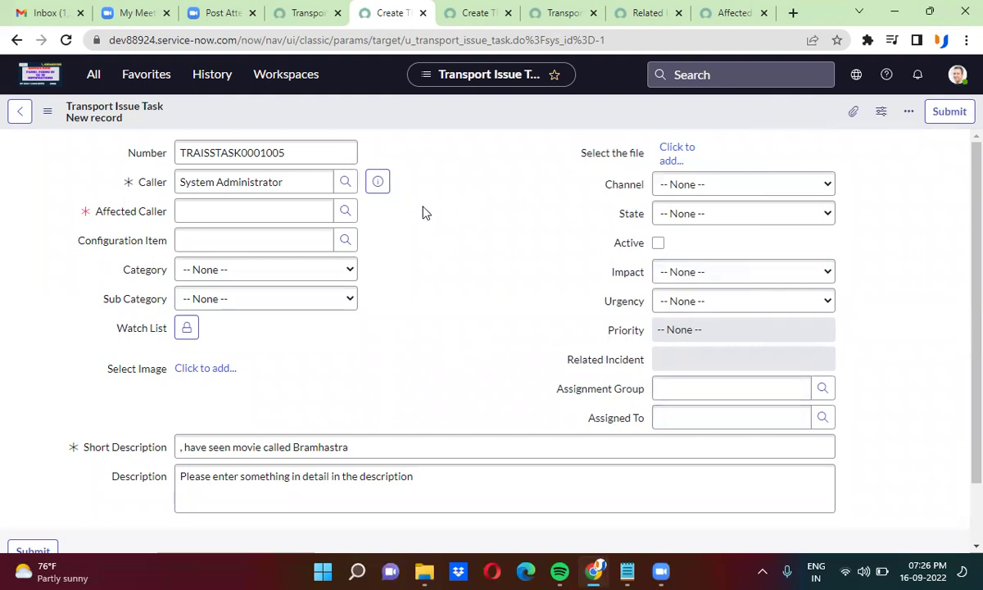
Reload the parent Transport Issue new-record form and check its Assigned To field
{"action": "left_click", "coordinate": [472, 10]}
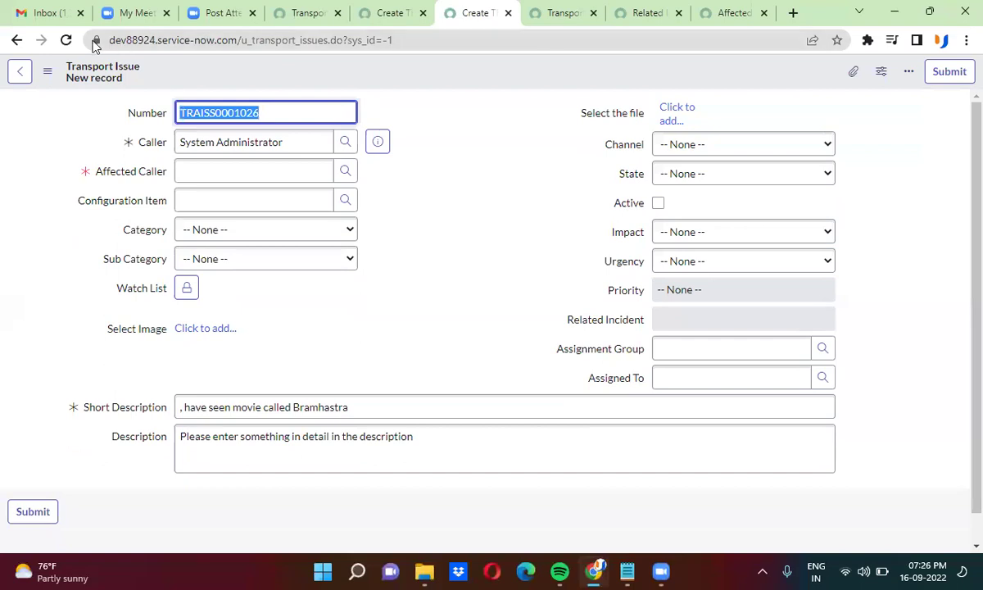
{"action": "left_click", "coordinate": [66, 41]}
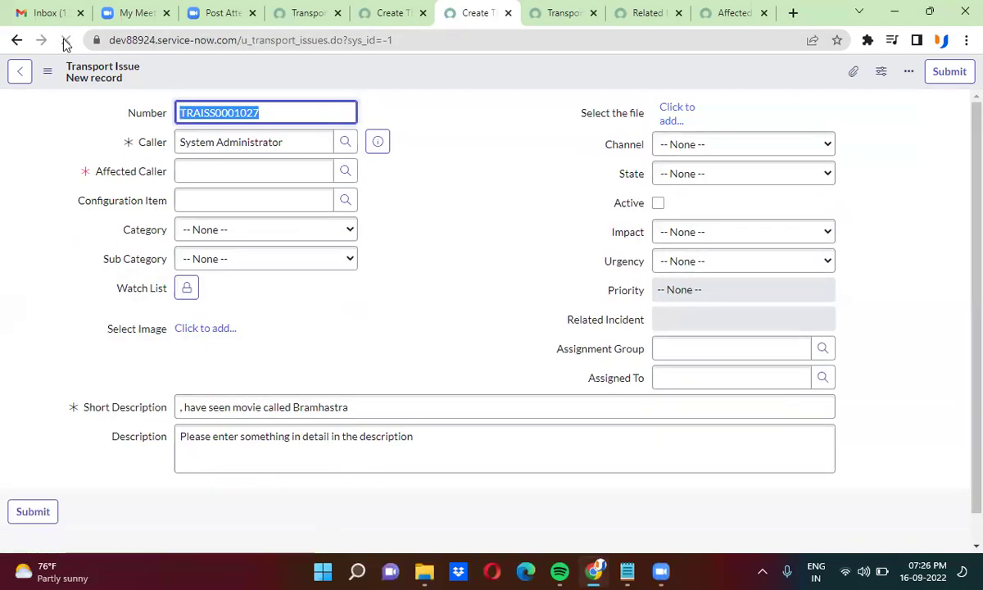
{"action": "left_click", "coordinate": [423, 273]}
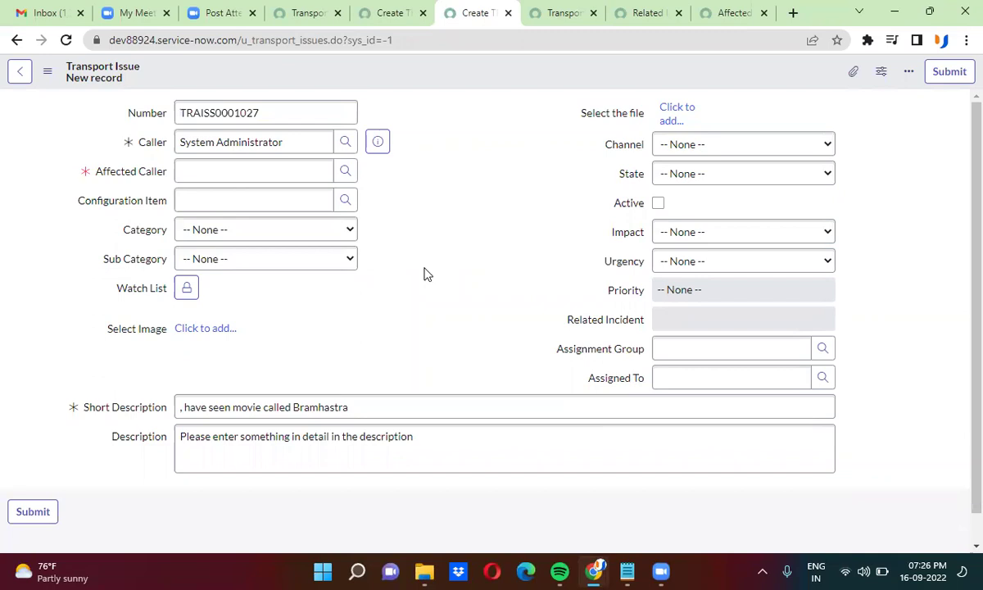
{"action": "left_click", "coordinate": [702, 373]}
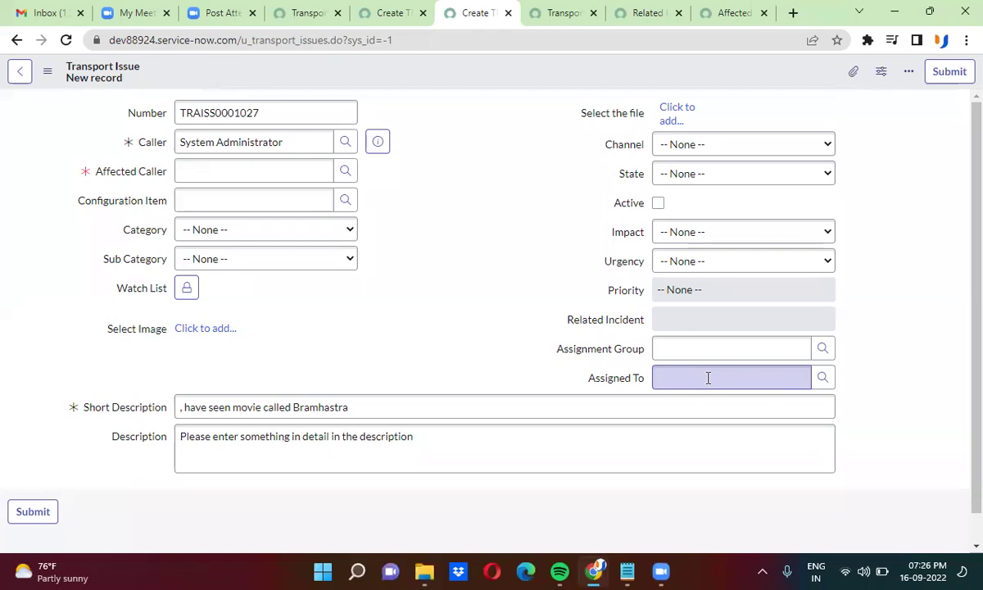
Open the dictionary entry of the parent table's Assigned To column in a new browser tab and show its dictionary overrides
{"action": "left_click", "coordinate": [562, 14]}
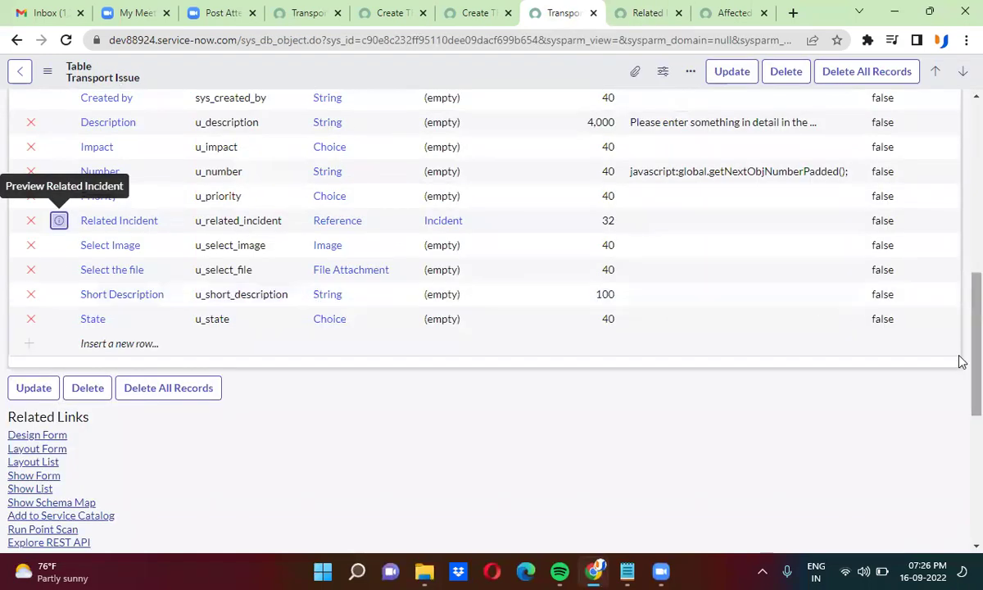
{"action": "scroll", "coordinate": [959, 366], "scroll_direction": "up", "scroll_amount": 6}
{"action": "scroll", "coordinate": [960, 237], "scroll_direction": "down", "scroll_amount": 2}
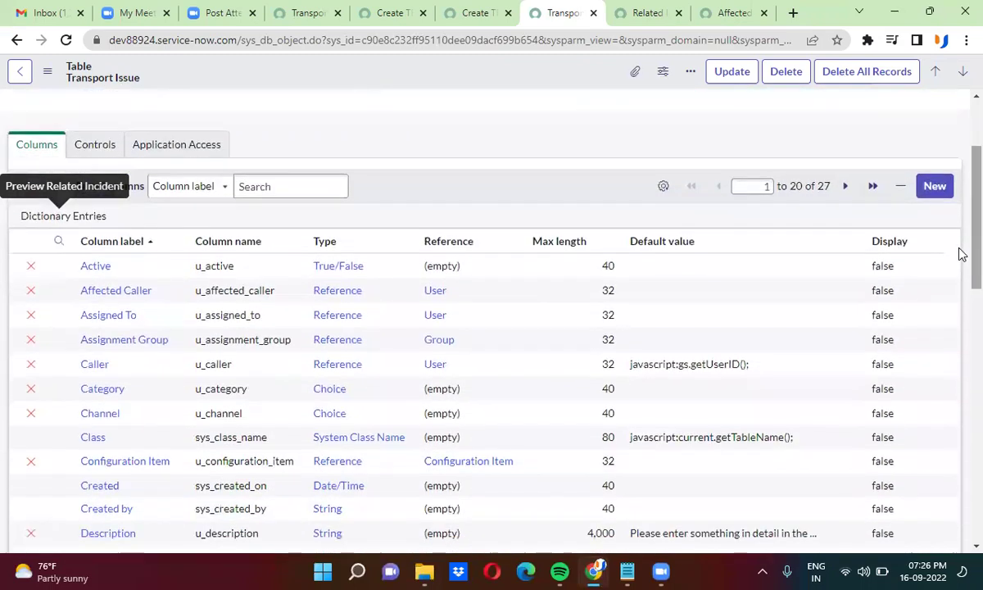
{"action": "right_click", "coordinate": [59, 315]}
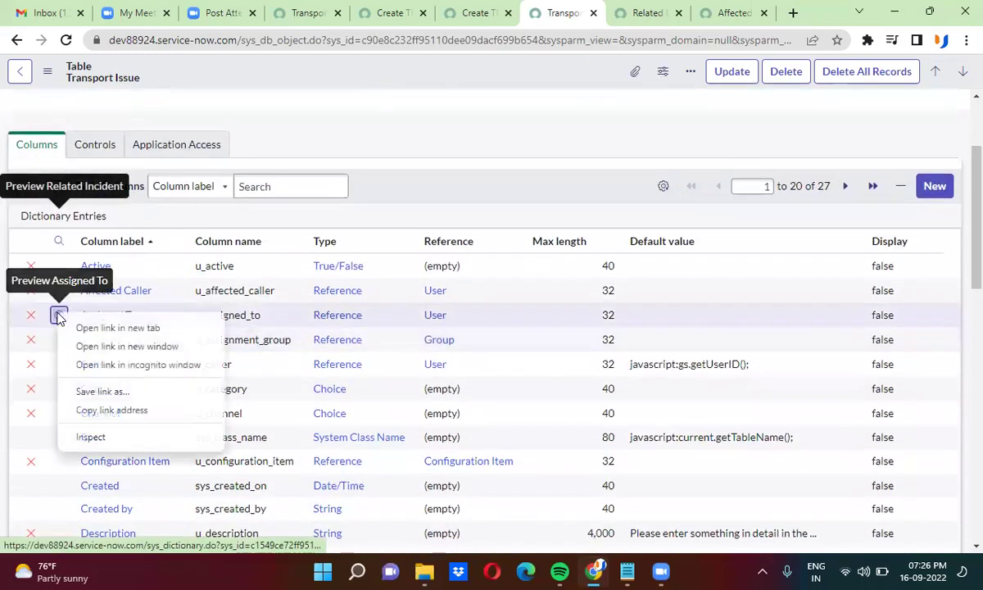
{"action": "left_click", "coordinate": [69, 328]}
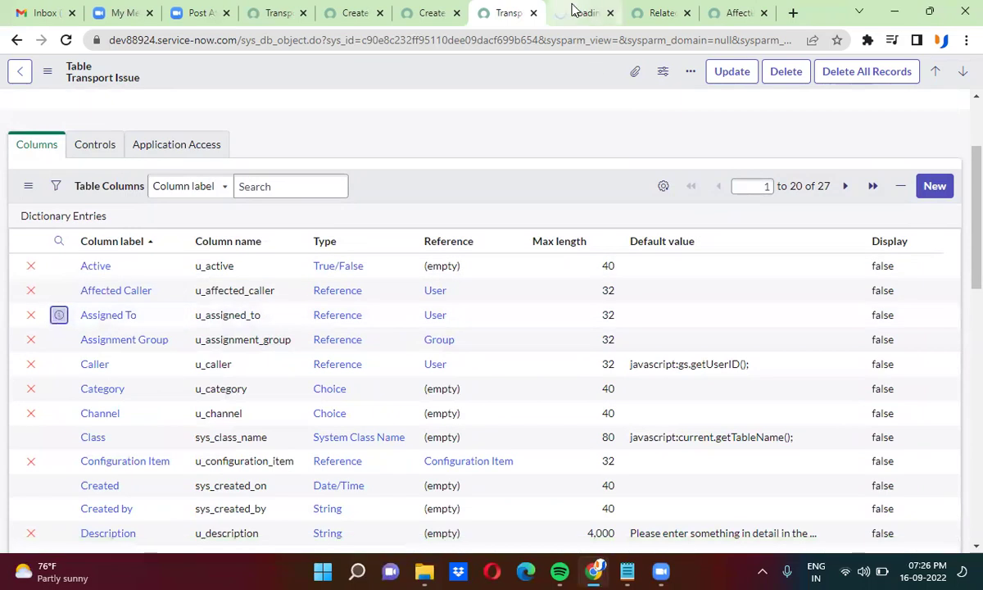
{"action": "left_click", "coordinate": [573, 10]}
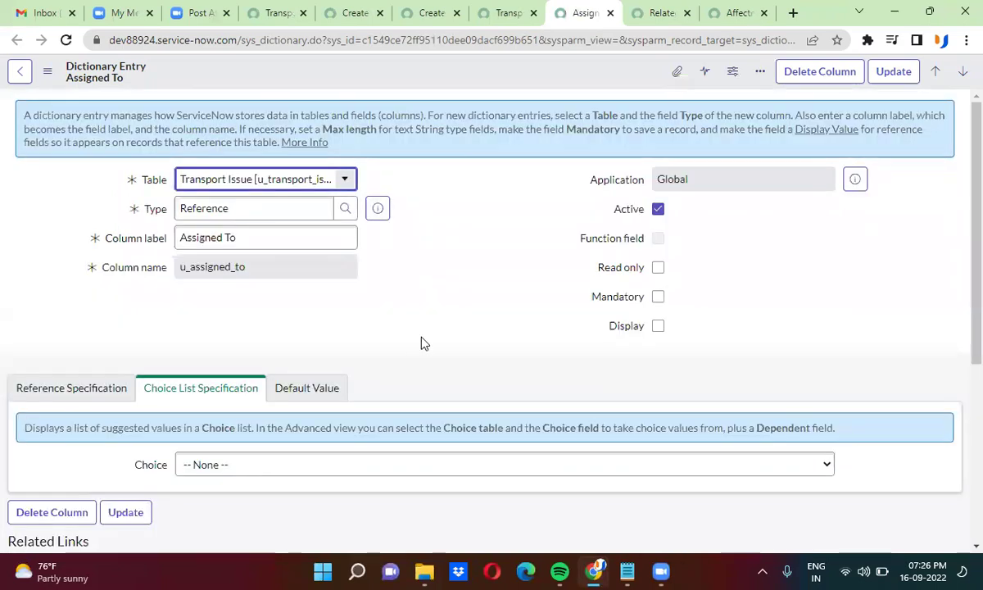
{"action": "scroll", "coordinate": [420, 345], "scroll_direction": "down", "scroll_amount": 1}
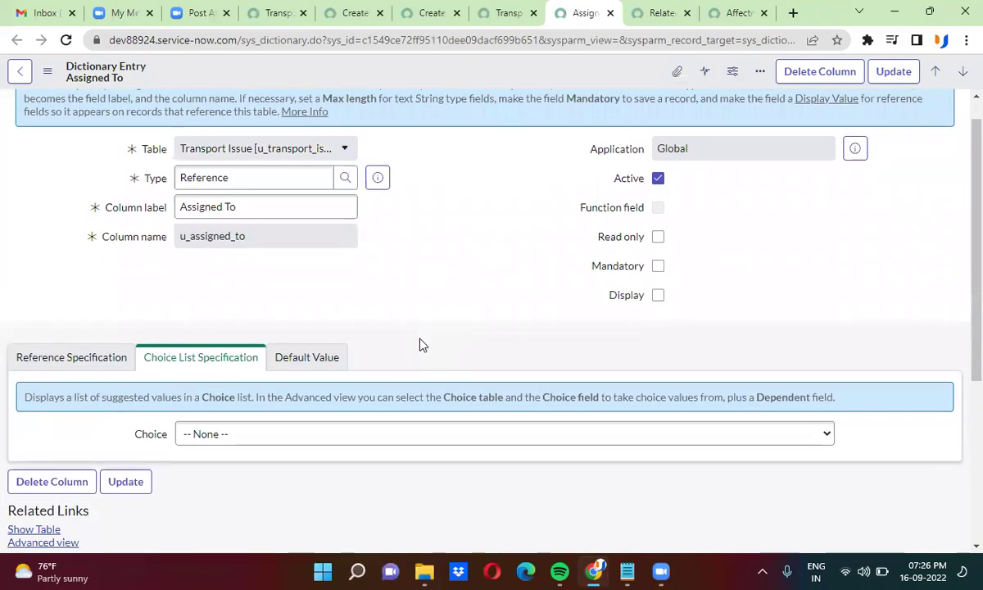
{"action": "scroll", "coordinate": [419, 345], "scroll_direction": "down", "scroll_amount": 3}
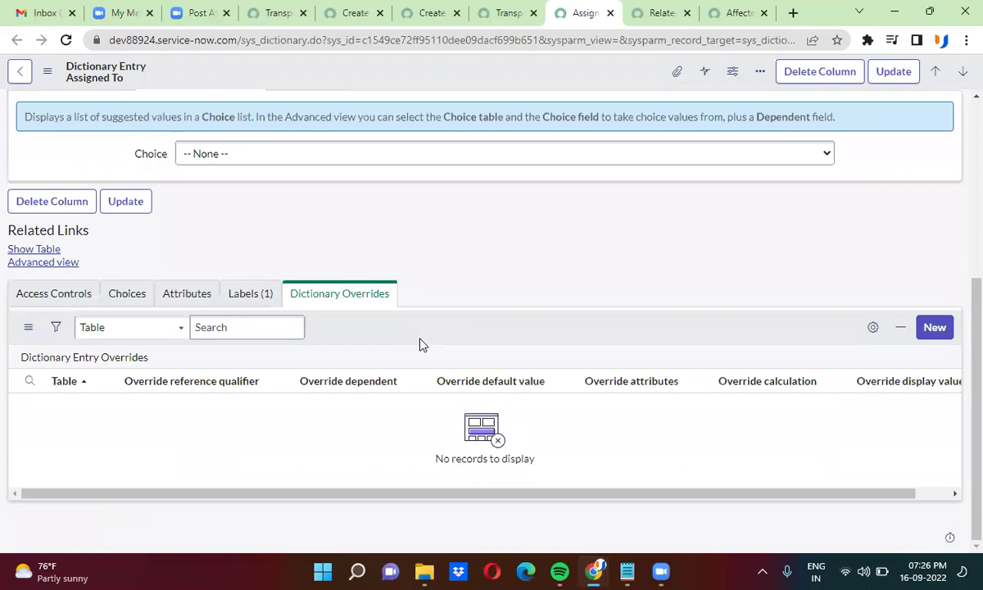
Switch the Assigned To dictionary entry to the Advanced view and show its default value settings
{"action": "scroll", "coordinate": [420, 345], "scroll_direction": "up", "scroll_amount": 4}
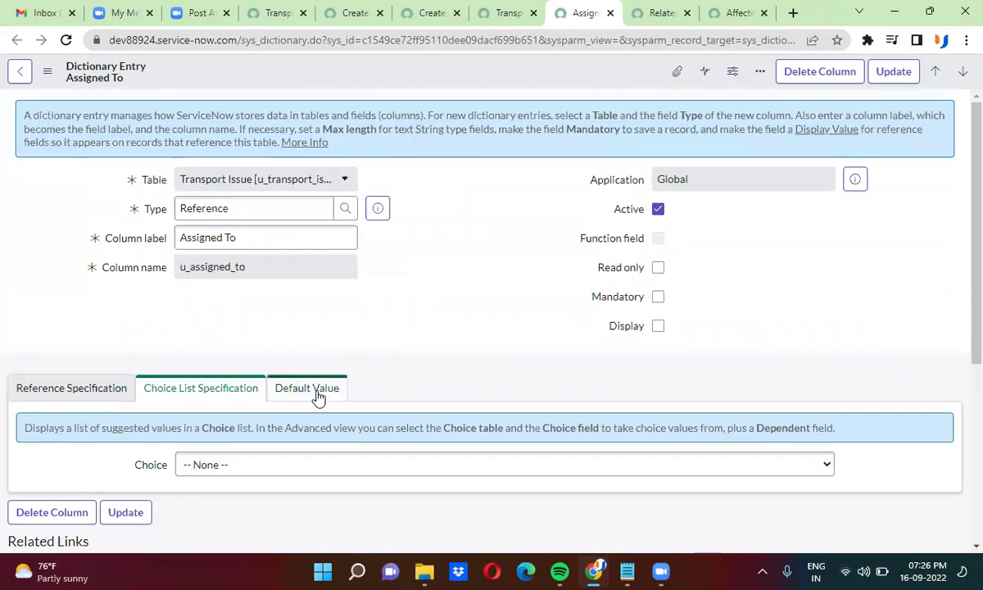
{"action": "left_click", "coordinate": [320, 390]}
{"action": "scroll", "coordinate": [437, 382], "scroll_direction": "down", "scroll_amount": 2}
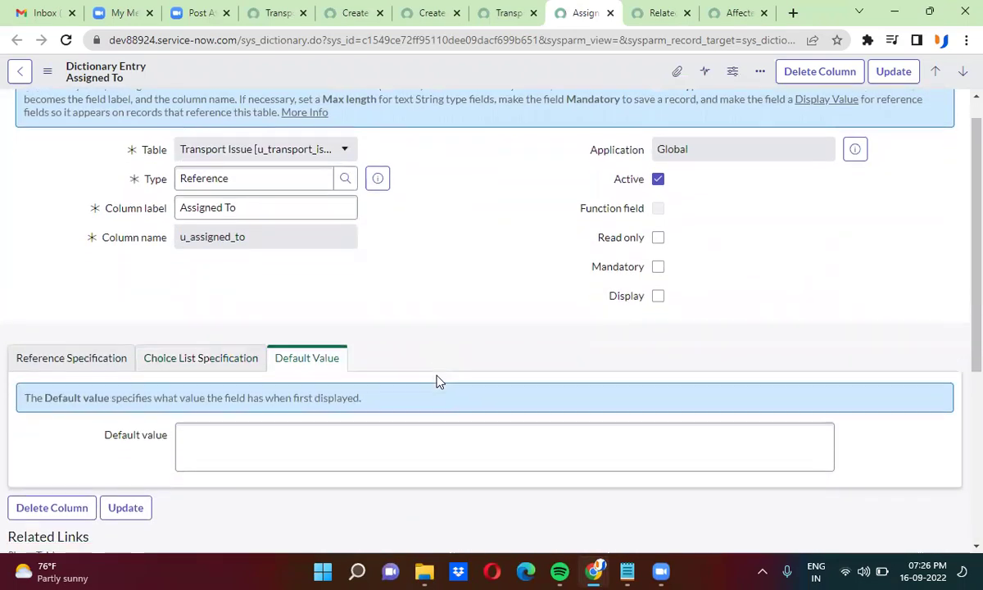
{"action": "left_click", "coordinate": [57, 476]}
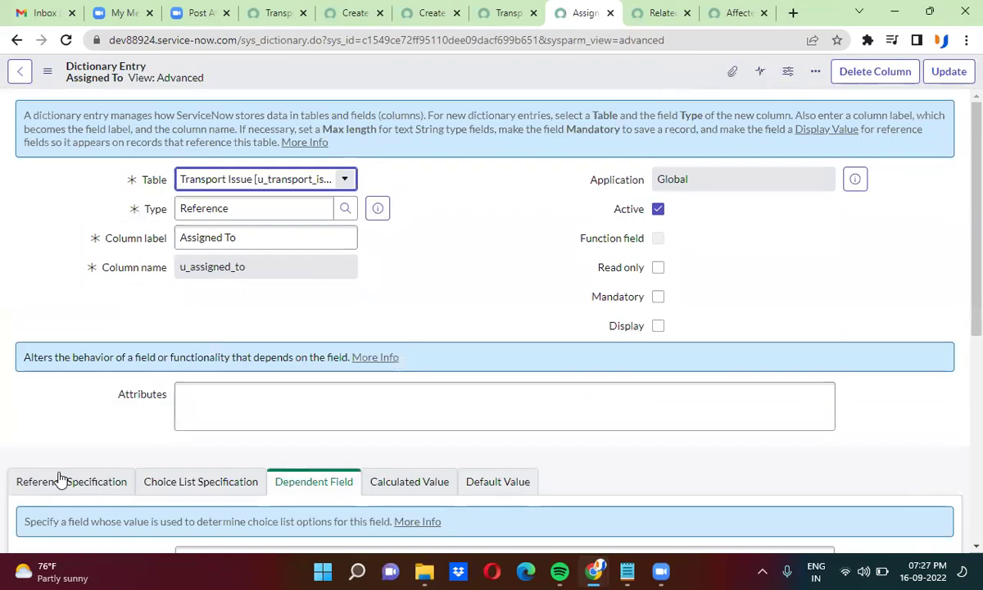
{"action": "left_click", "coordinate": [449, 325]}
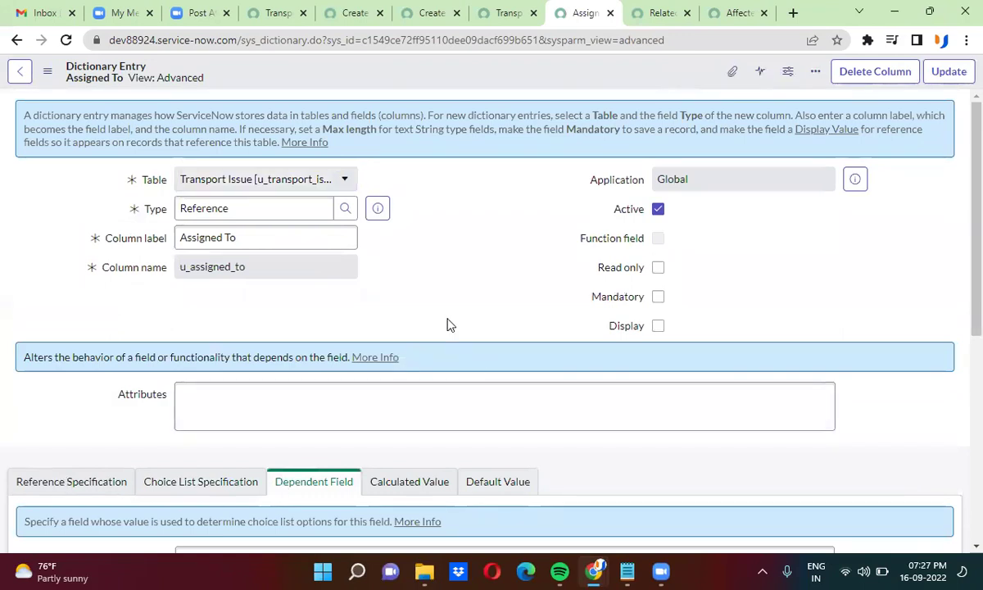
{"action": "scroll", "coordinate": [448, 325], "scroll_direction": "down", "scroll_amount": 4}
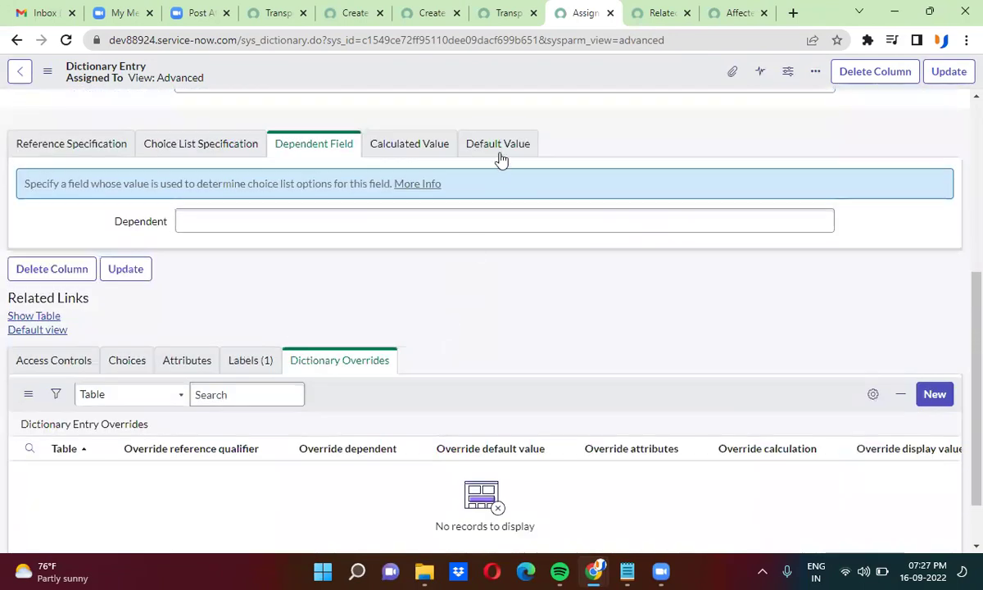
{"action": "left_click", "coordinate": [500, 149]}
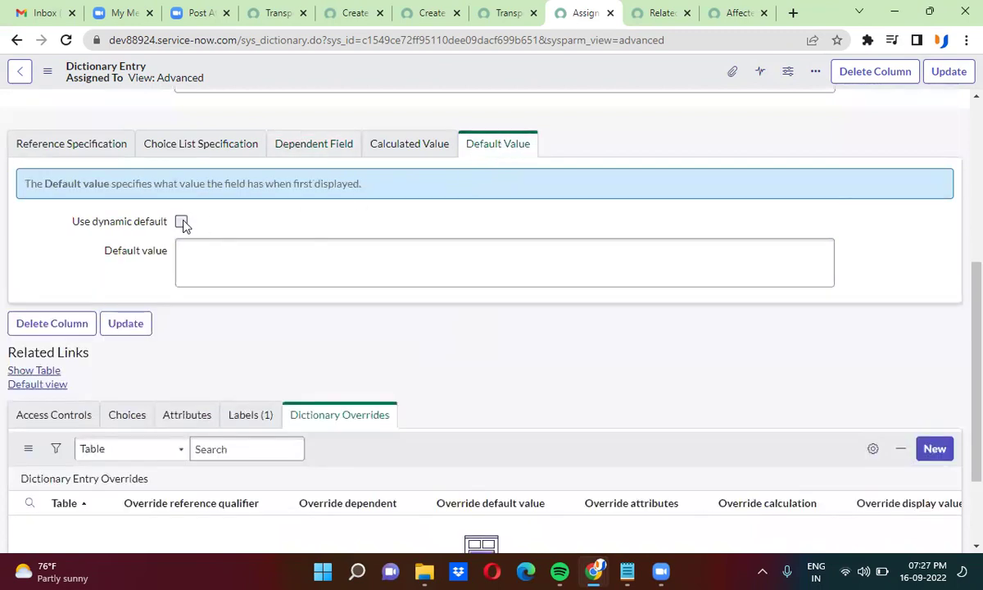
Enable a dynamic default for the Assigned To column, set it to Me, and save the entry, staying on the record
{"action": "left_click", "coordinate": [182, 222]}
{"action": "left_click", "coordinate": [226, 257]}
{"action": "type", "text": "me"}
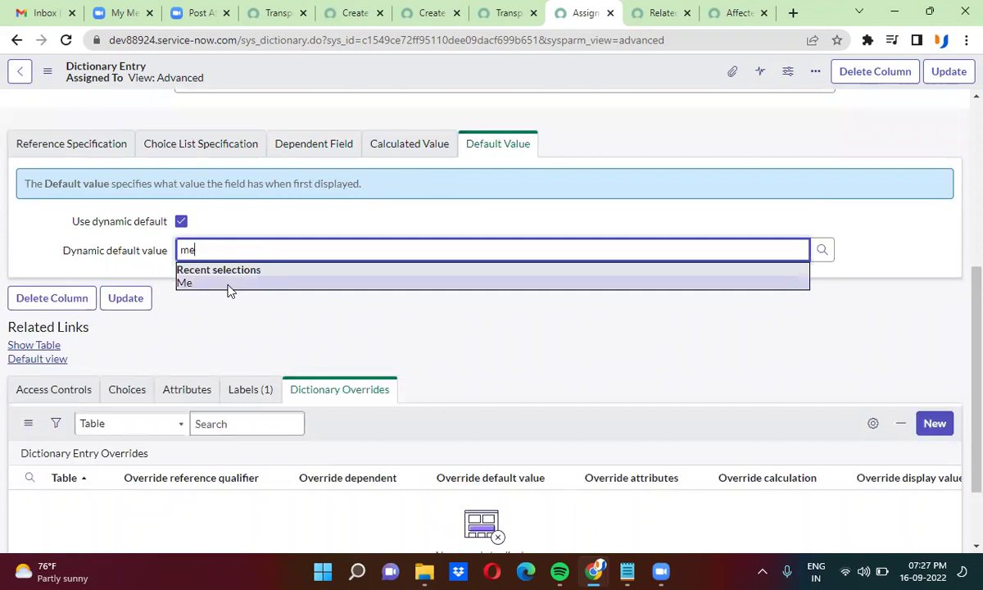
{"action": "left_click", "coordinate": [229, 286]}
{"action": "right_click", "coordinate": [648, 72]}
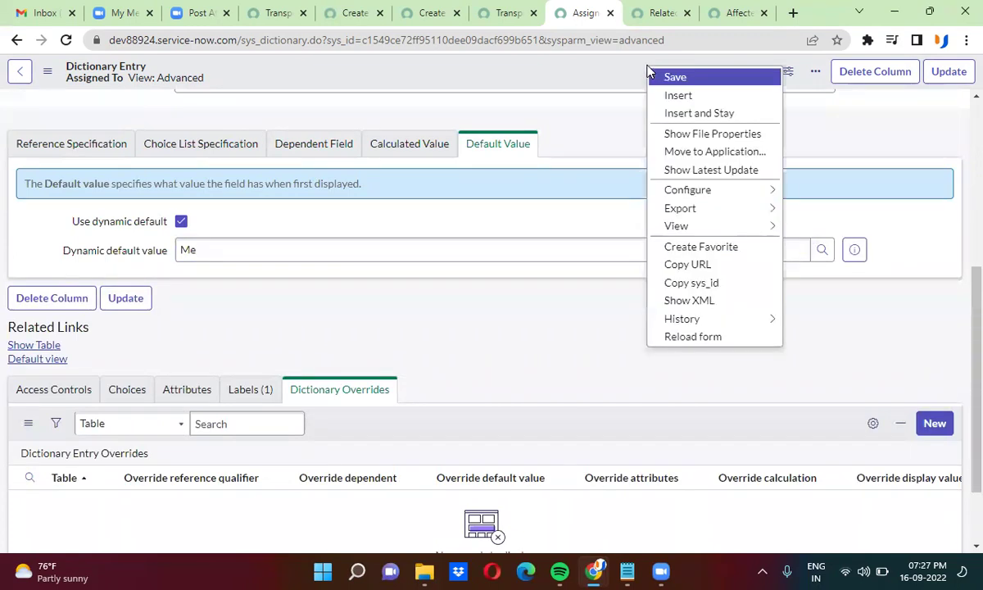
{"action": "left_click", "coordinate": [664, 76]}
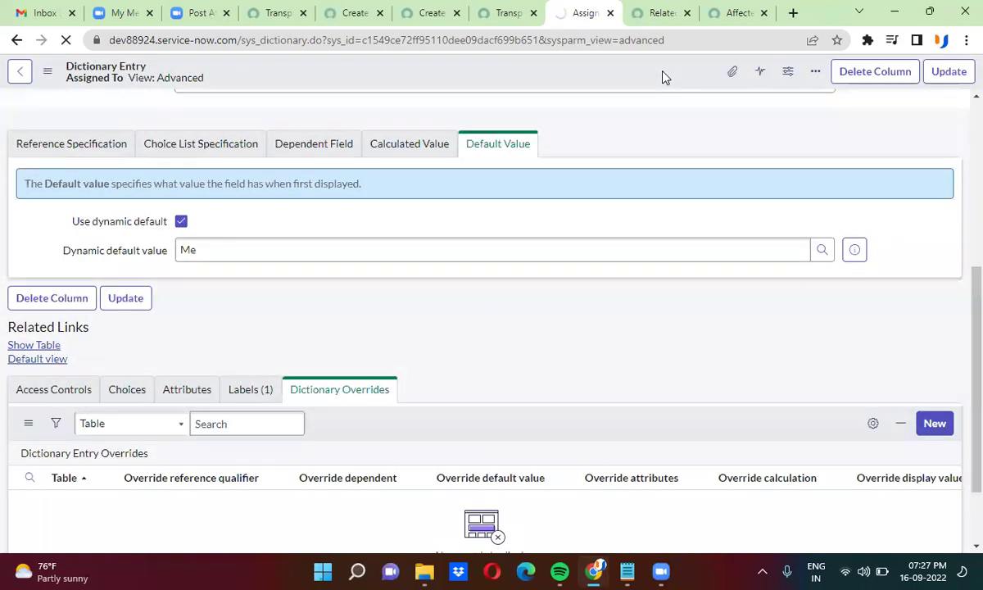
Reload the Transport Issue and Transport Issue Task new-record forms to check the default value of Assigned To on each
{"action": "left_click", "coordinate": [426, 13]}
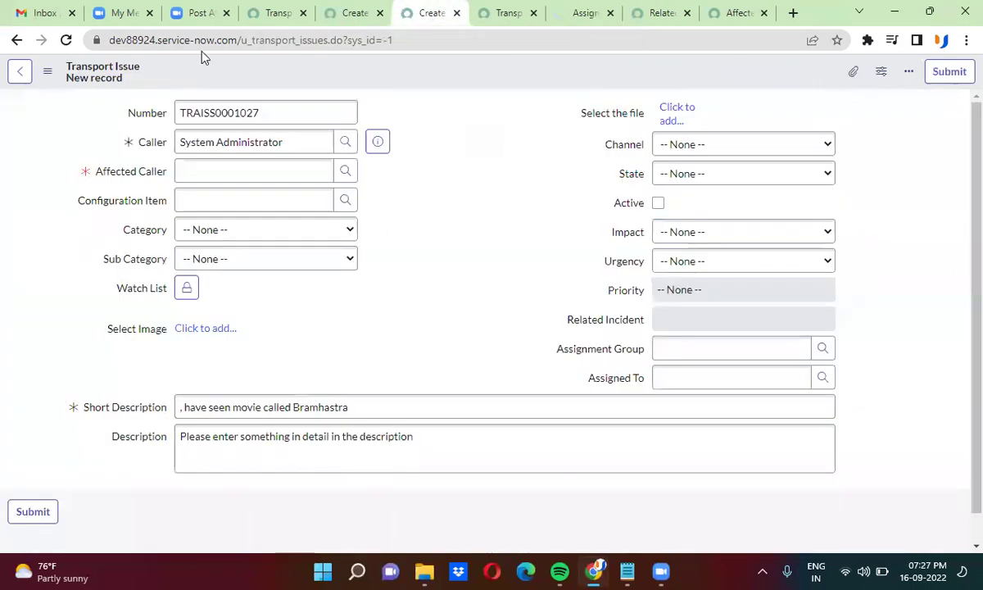
{"action": "left_click", "coordinate": [65, 40]}
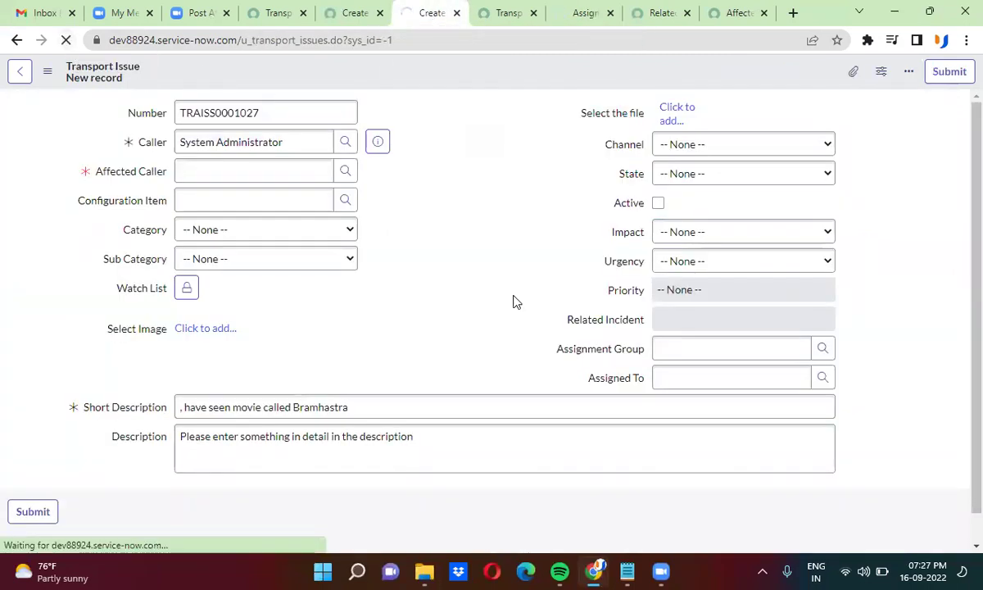
{"action": "left_click", "coordinate": [656, 375]}
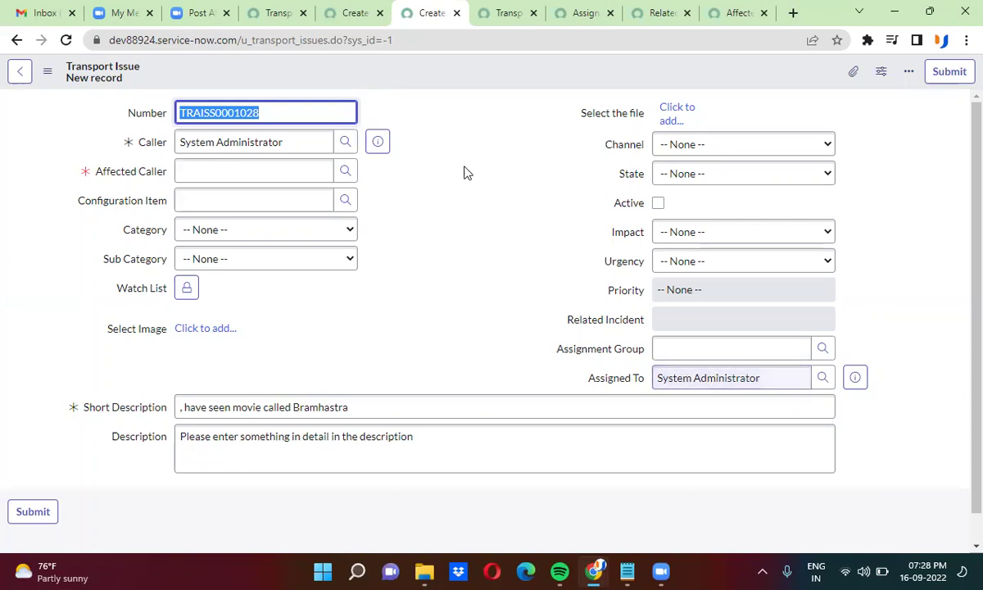
{"action": "left_click", "coordinate": [336, 18]}
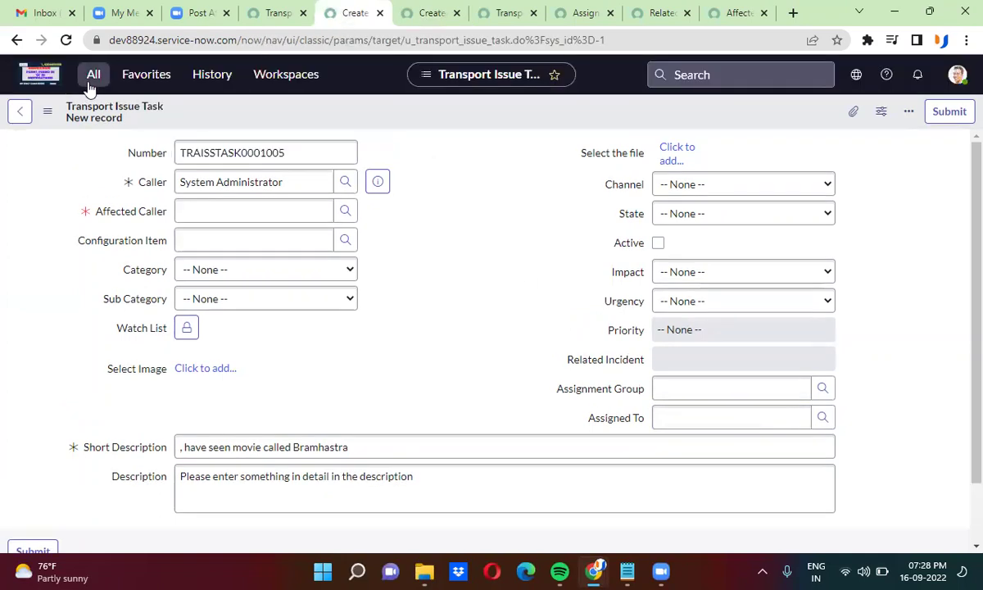
{"action": "left_click", "coordinate": [64, 40]}
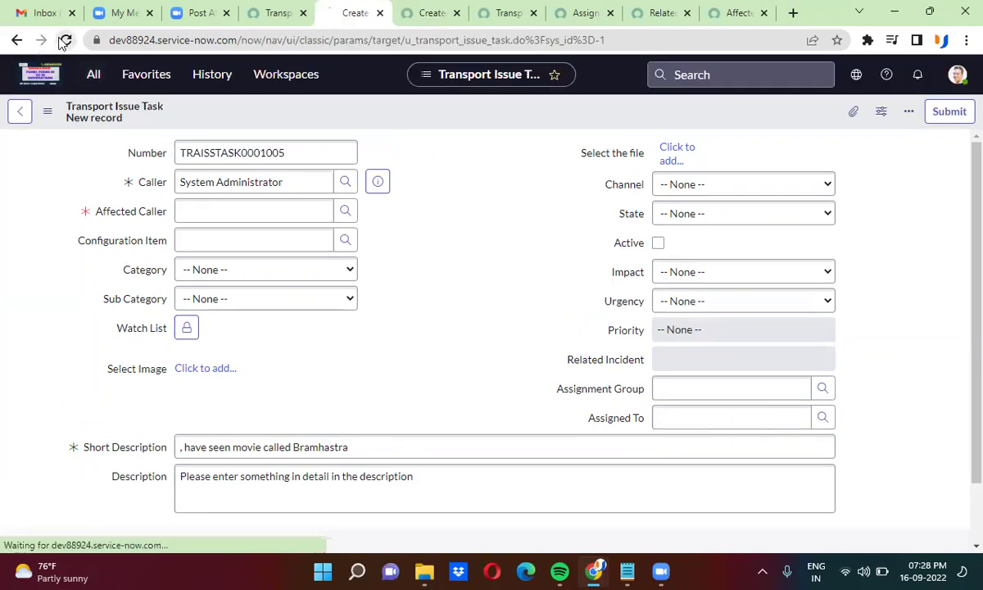